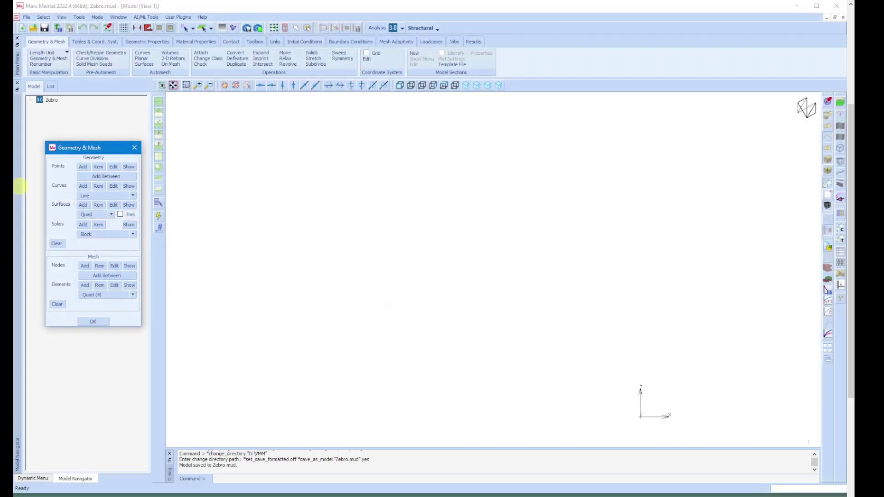
Add the first geometry point at coordinates 25 0 0.
left_click(83, 150)
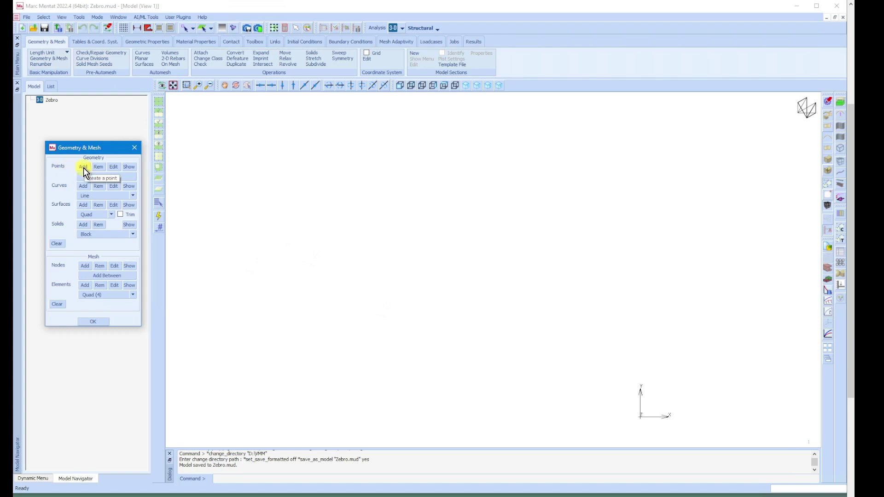
left_click(83, 167)
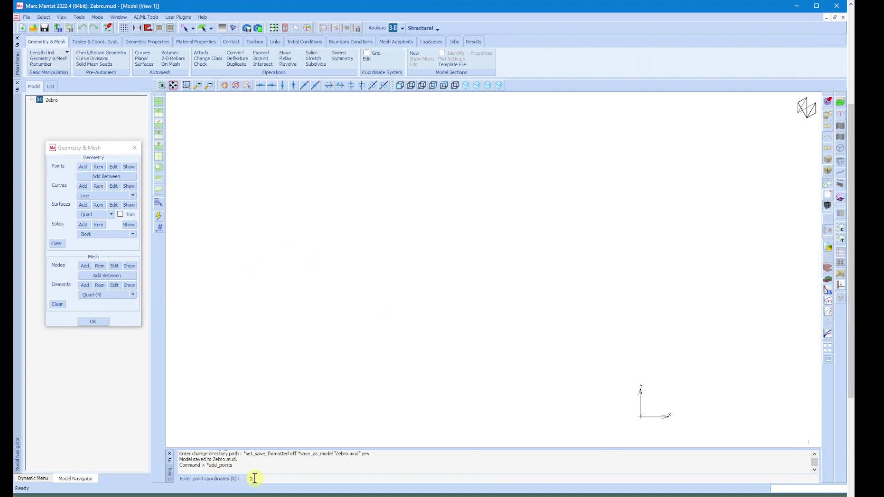
type("5 0 0")
key("Return")
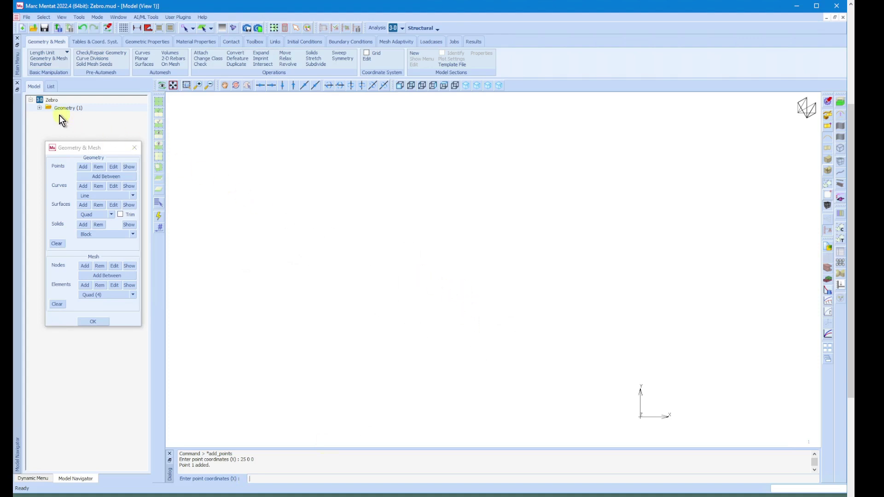
Expand the Geometry branch of the model tree and add a second point at 250 0 0.
left_click(40, 109)
left_click(258, 479)
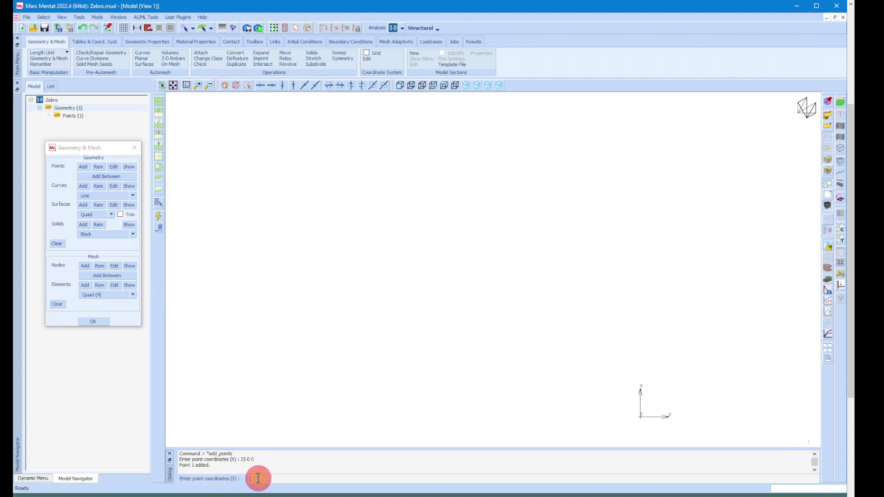
type("25")
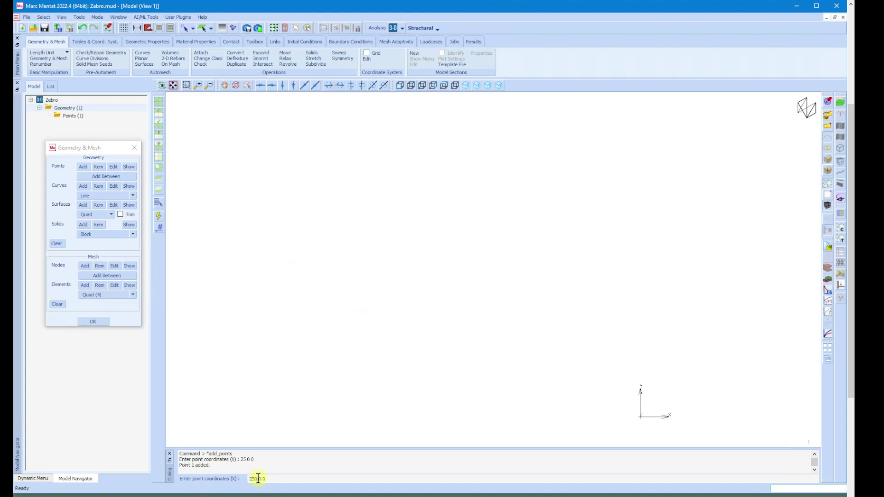
type("0 0 0")
key("Return")
Add the three remaining outline points at 250 50 0, 0 50 0 and 0 25 0.
left_click(67, 122)
left_click(273, 479)
type("250 50 0")
key("Return")
key("Return")
Turn on the drawing of points in the plot control, redraw, and fit the view to the model.
left_click(62, 17)
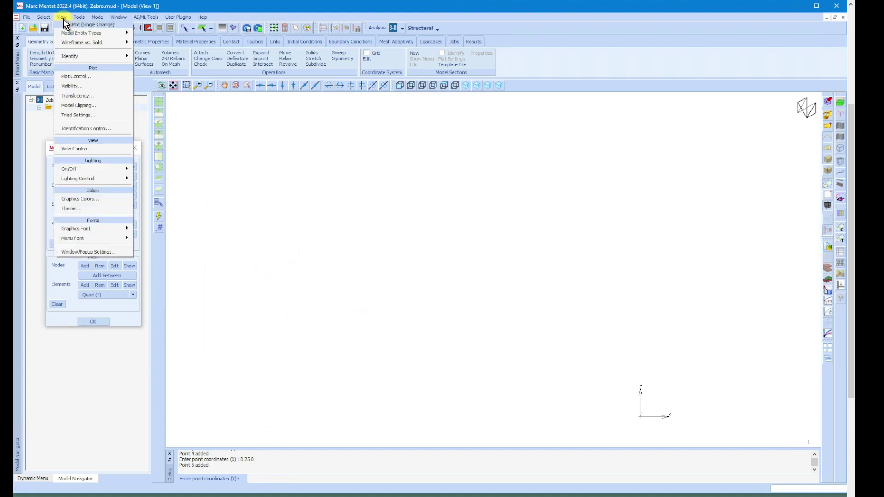
left_click(79, 77)
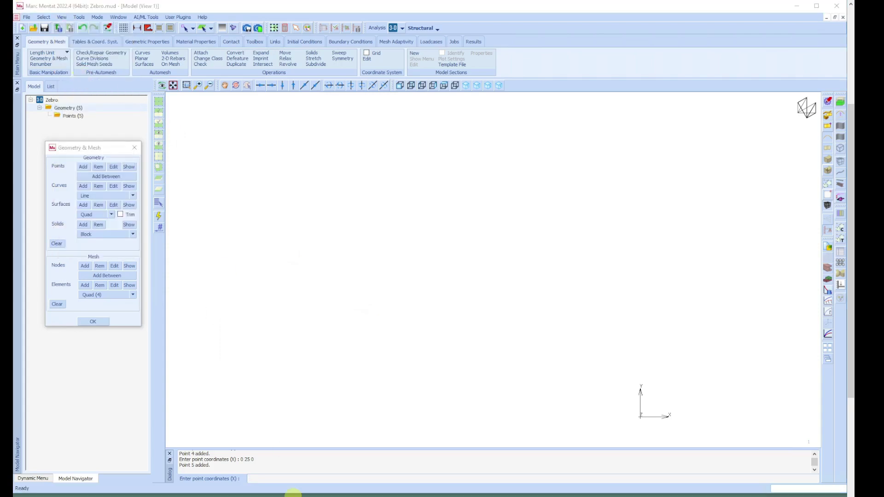
left_click_drag(293, 492, 839, 304)
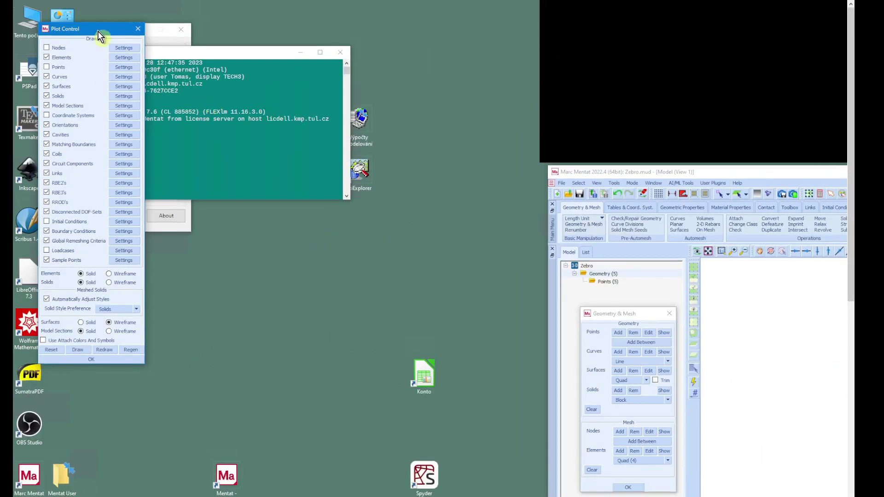
left_click_drag(98, 32, 754, 217)
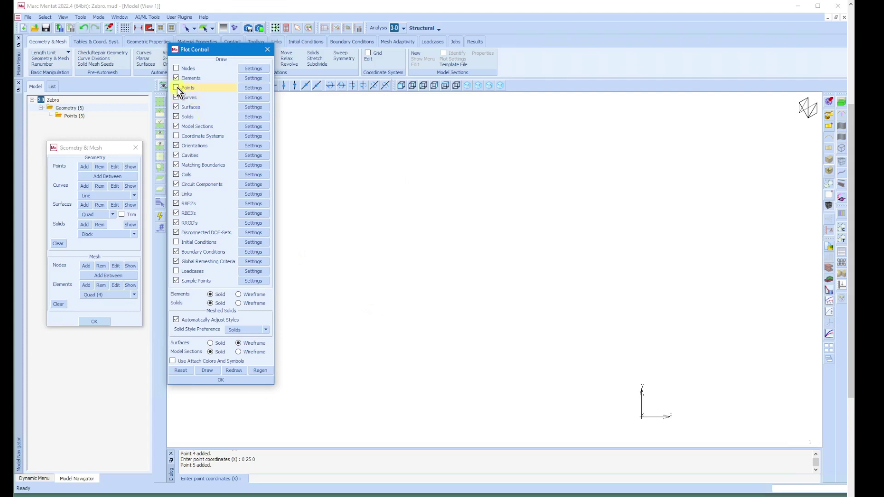
left_click(177, 87)
left_click(238, 372)
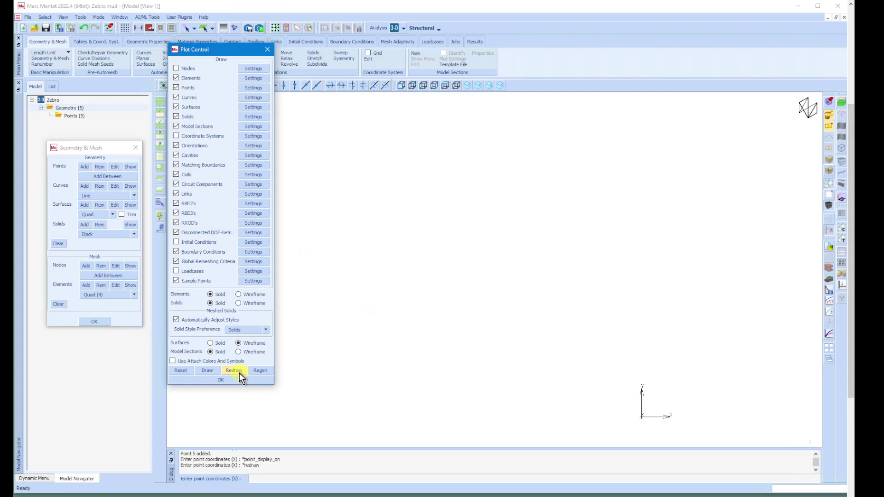
left_click_drag(214, 53, 299, 62)
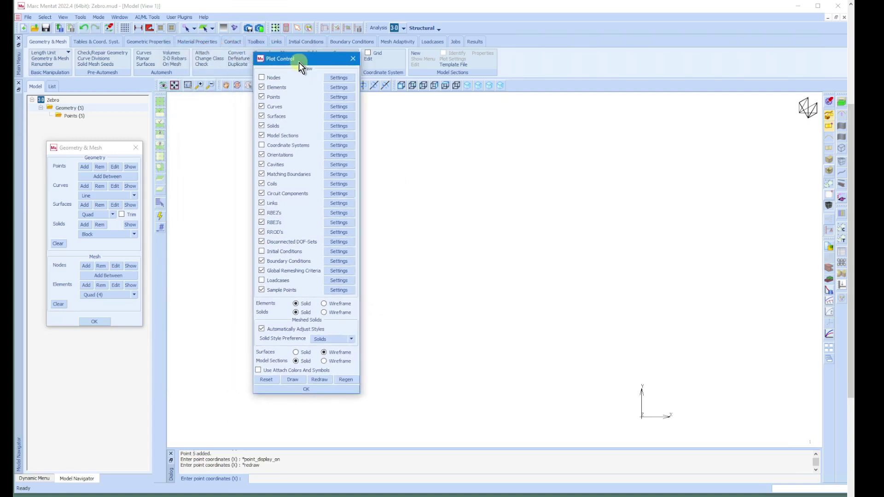
left_click(174, 85)
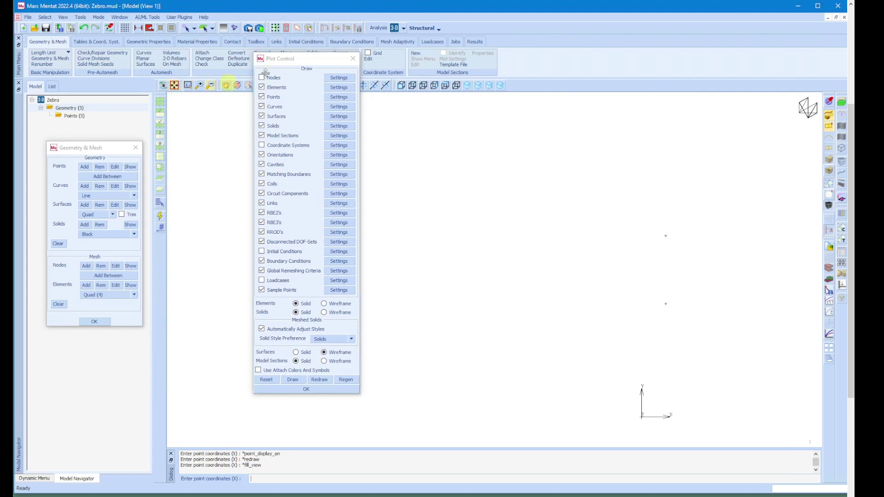
left_click_drag(289, 60, 117, 65)
left_click(314, 245)
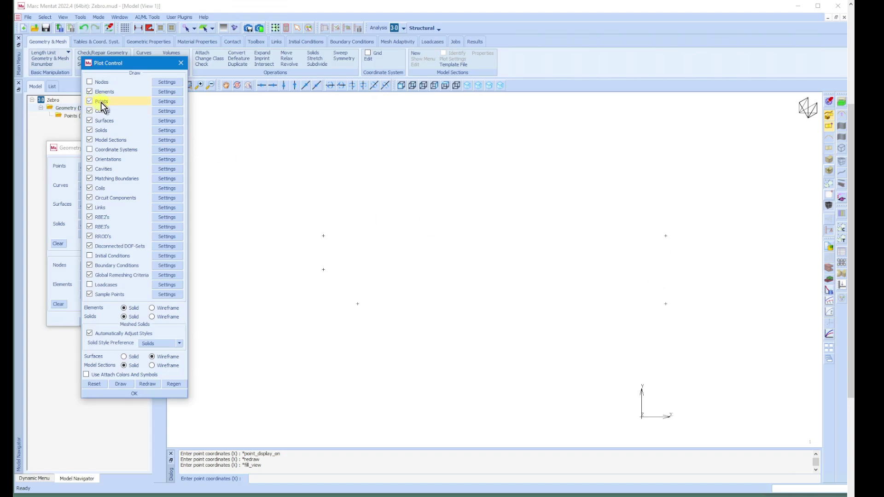
Turn on labels in the point plot settings, redraw the model, and close the plot settings.
left_click(169, 101)
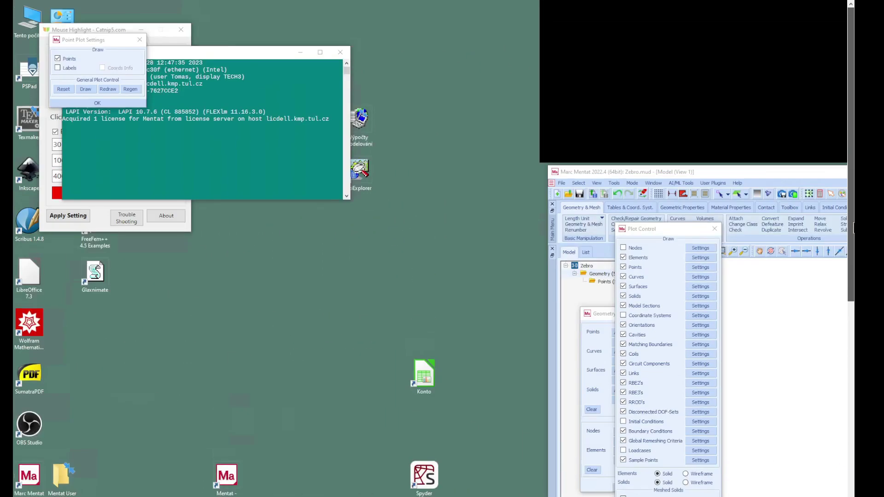
left_click_drag(88, 39, 721, 290)
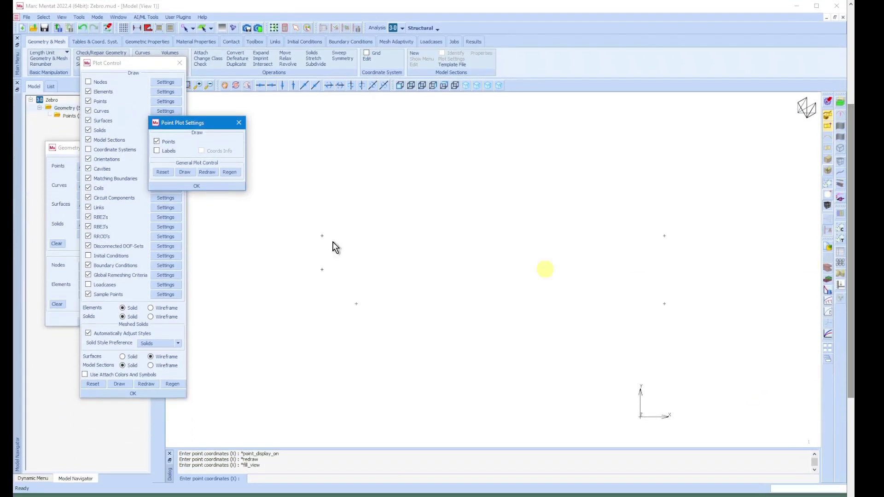
left_click(157, 151)
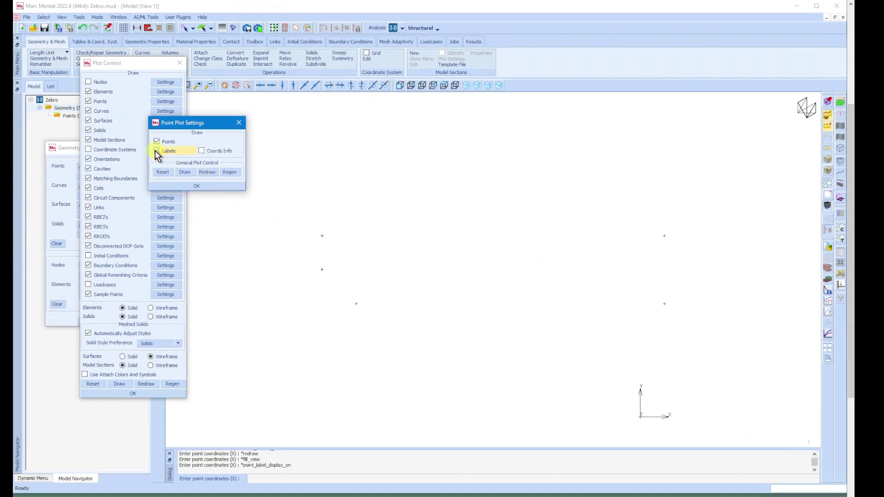
left_click(208, 172)
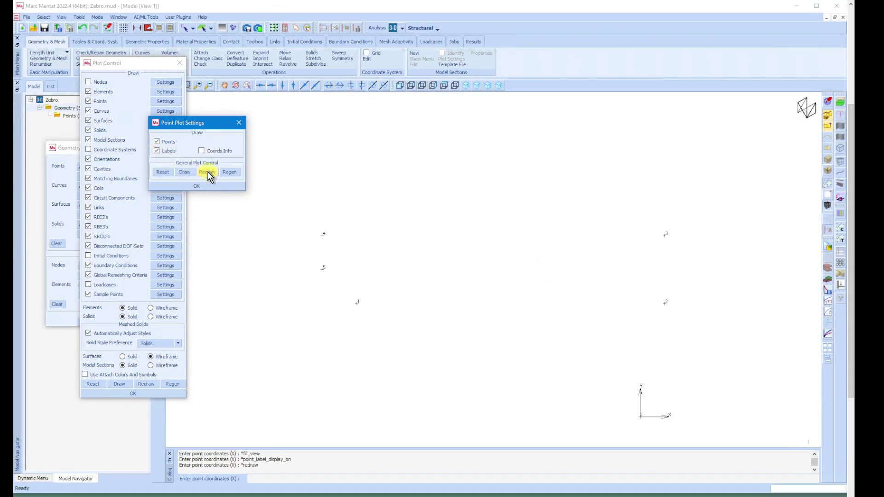
left_click(203, 185)
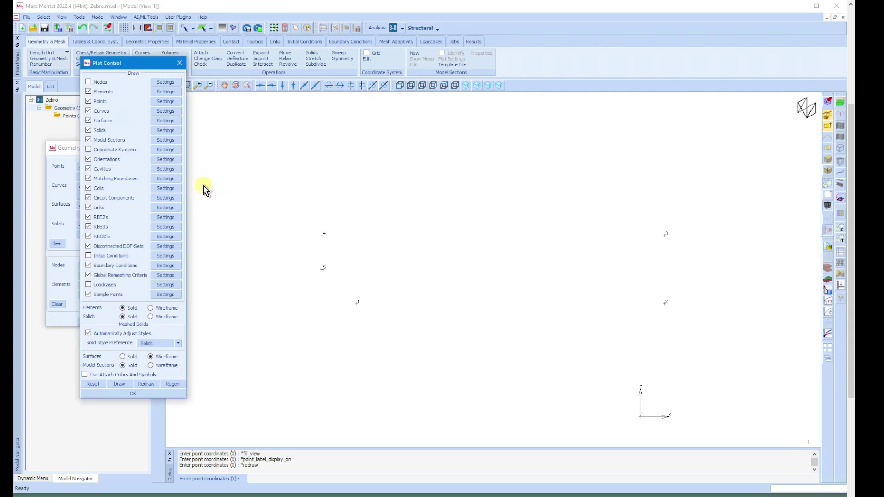
left_click(140, 394)
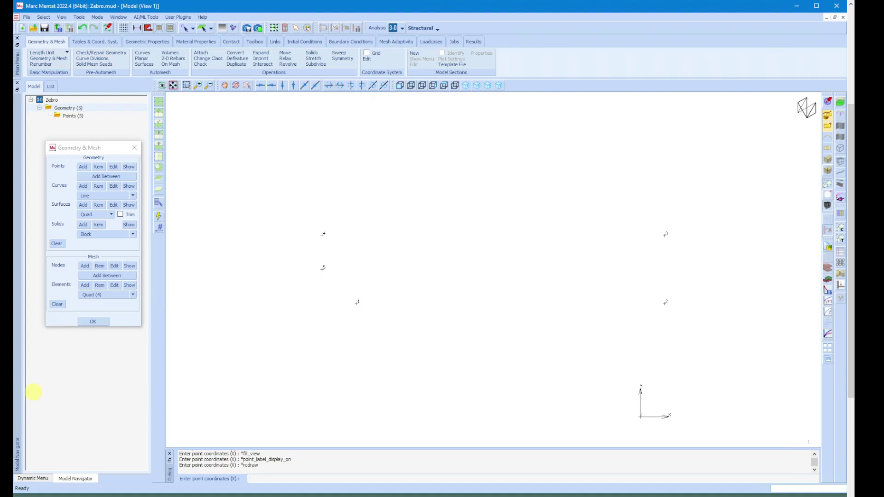
Set the curve type to Line and add a line from point 1 to point 2.
left_click(92, 148)
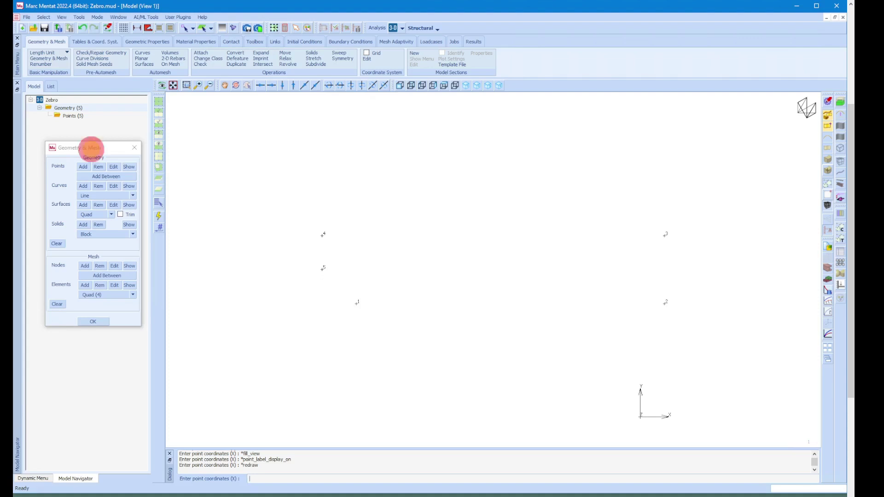
left_click_drag(86, 148, 84, 131)
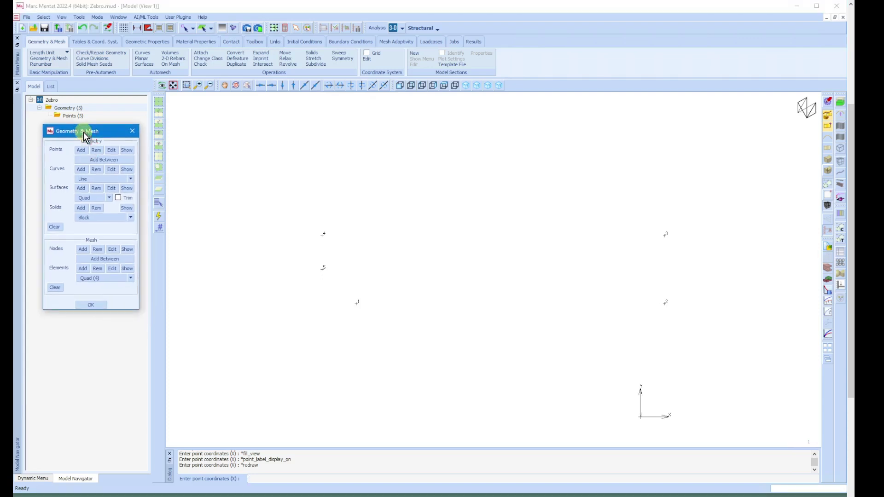
left_click(90, 180)
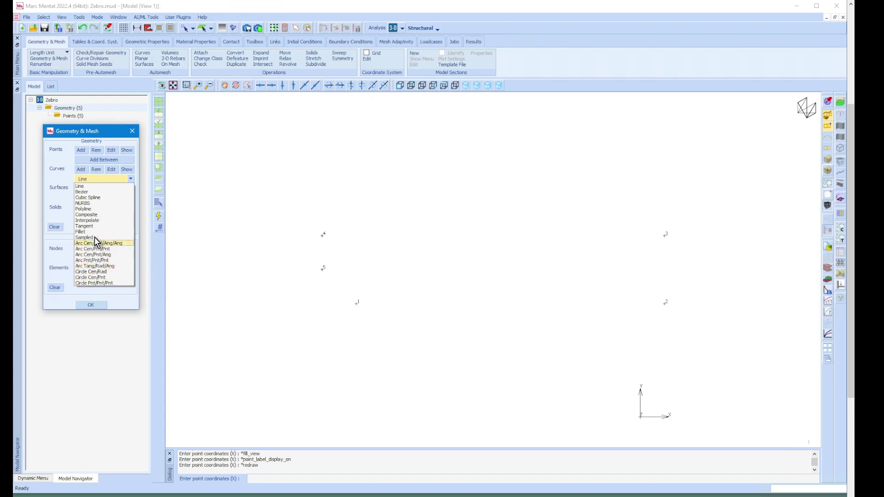
left_click(87, 186)
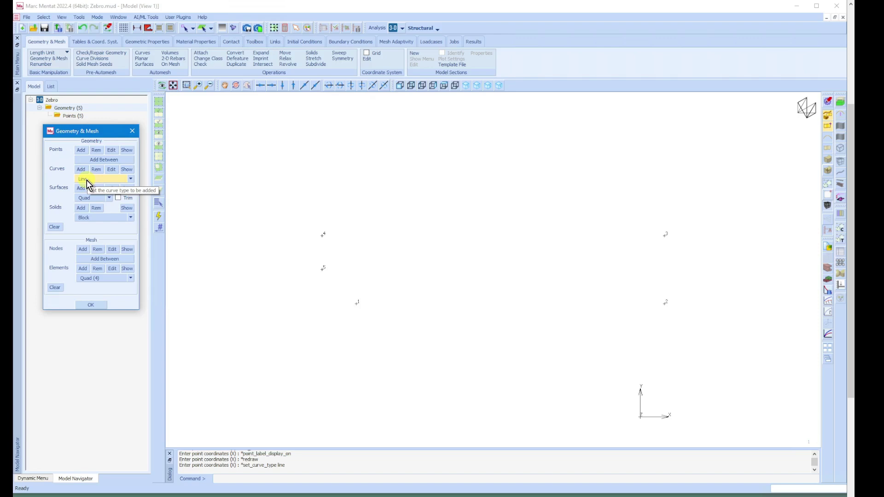
left_click(81, 170)
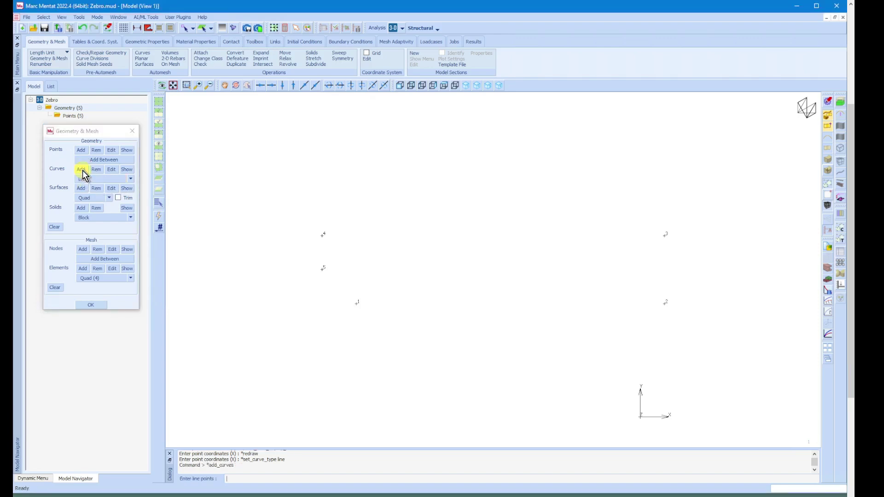
left_click(197, 483)
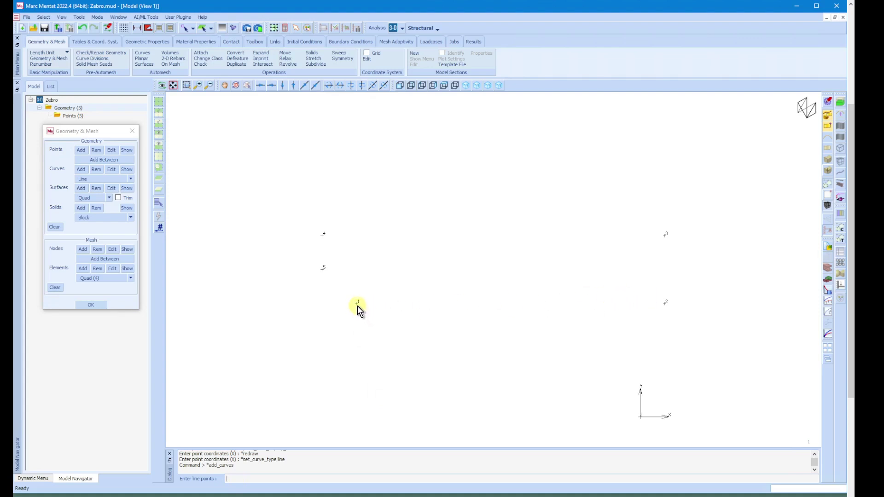
left_click(357, 305)
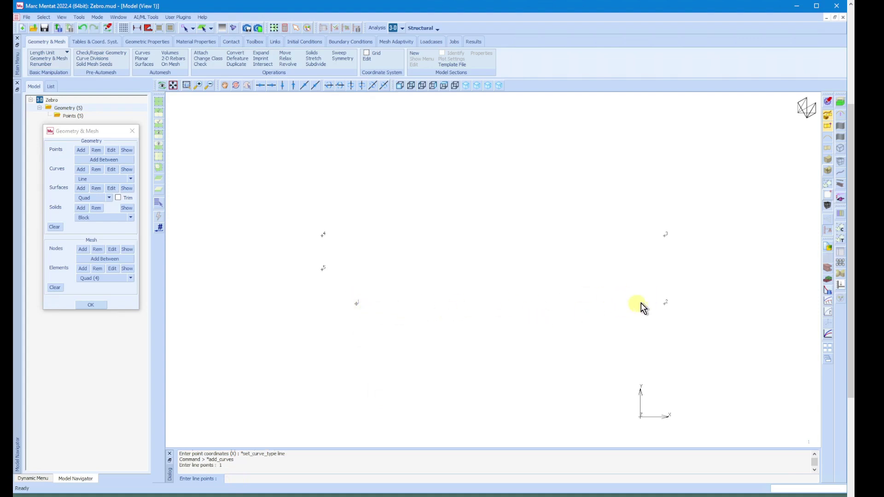
left_click(664, 304)
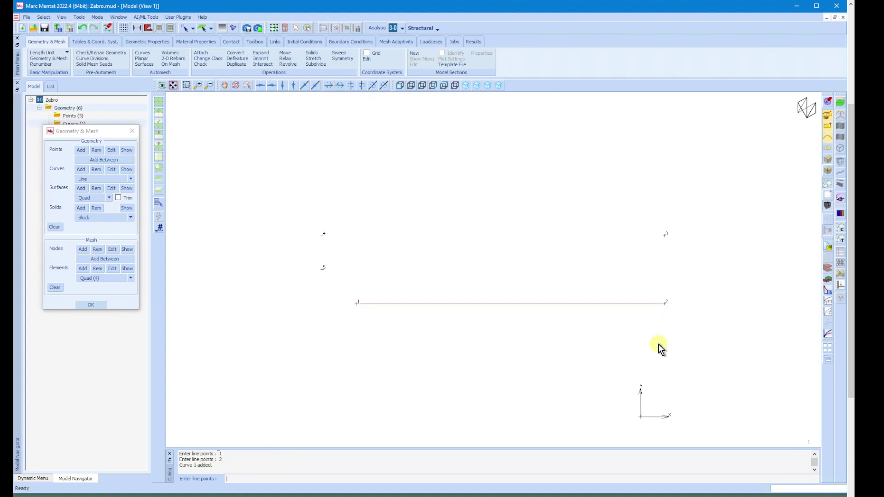
Close the outline with lines joining points 2 to 3, 3 to 4, 4 to 5 and 5 to 1.
left_click(665, 303)
left_click(664, 237)
left_click(665, 235)
left_click(323, 235)
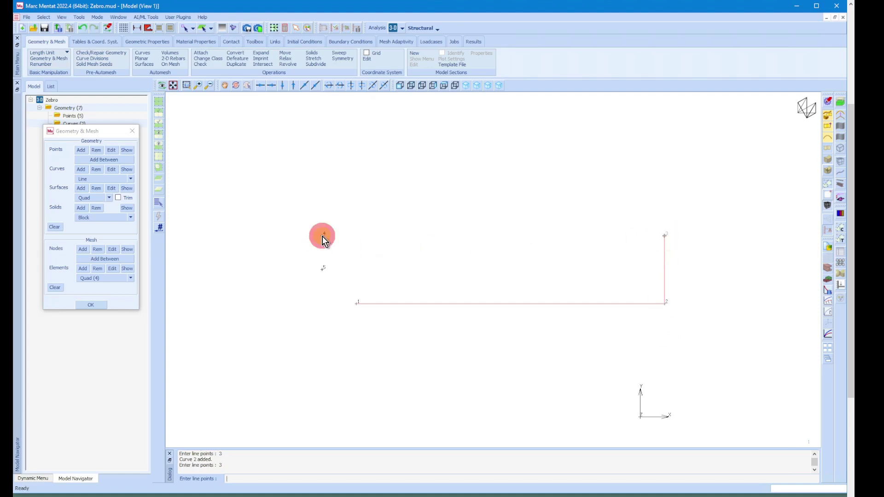
left_click(323, 236)
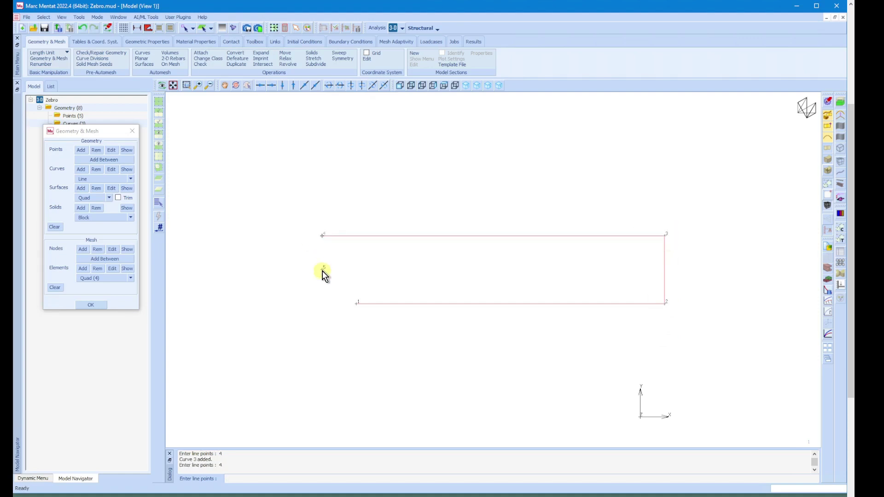
left_click(322, 270)
left_click(322, 270)
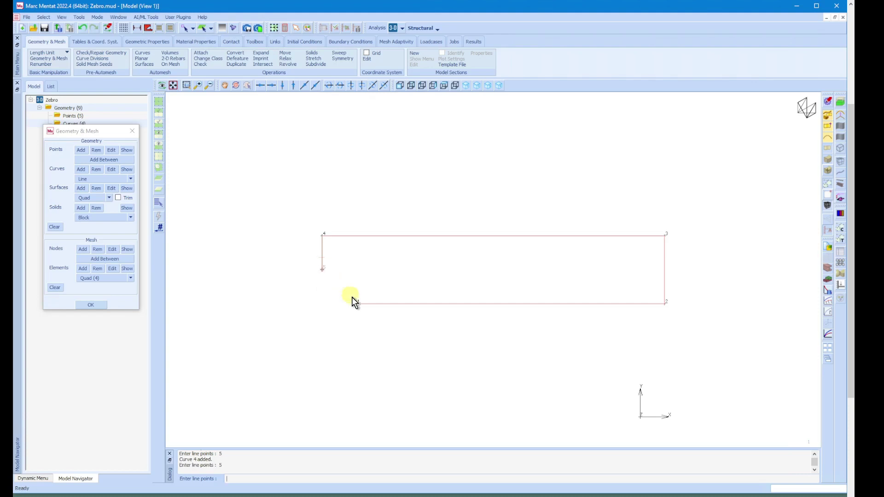
left_click(358, 303)
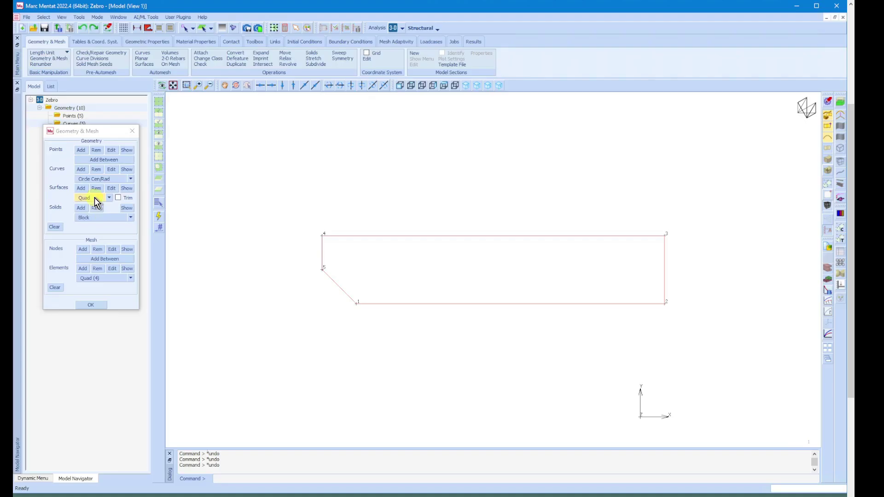
Set the curve type to Circle Cen/Rad and add a circle centred at 50 25 0 with radius 15.
left_click(95, 179)
left_click(93, 158)
left_click(94, 179)
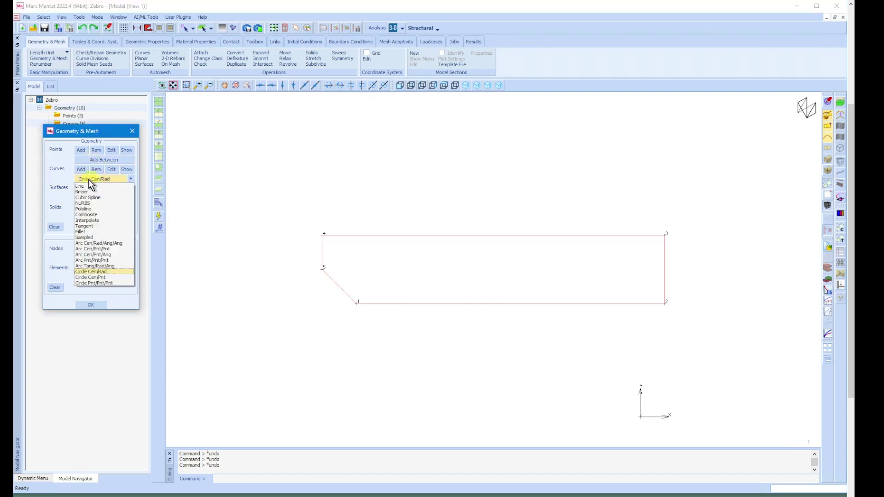
left_click(97, 272)
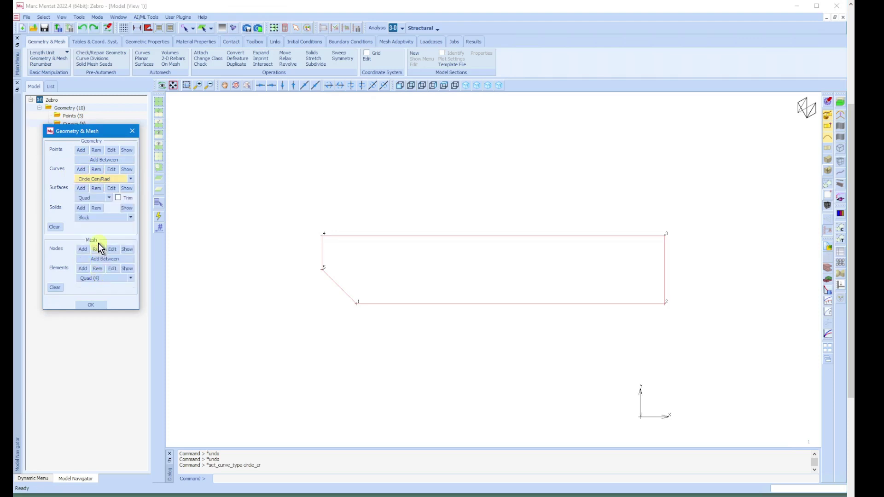
left_click(81, 170)
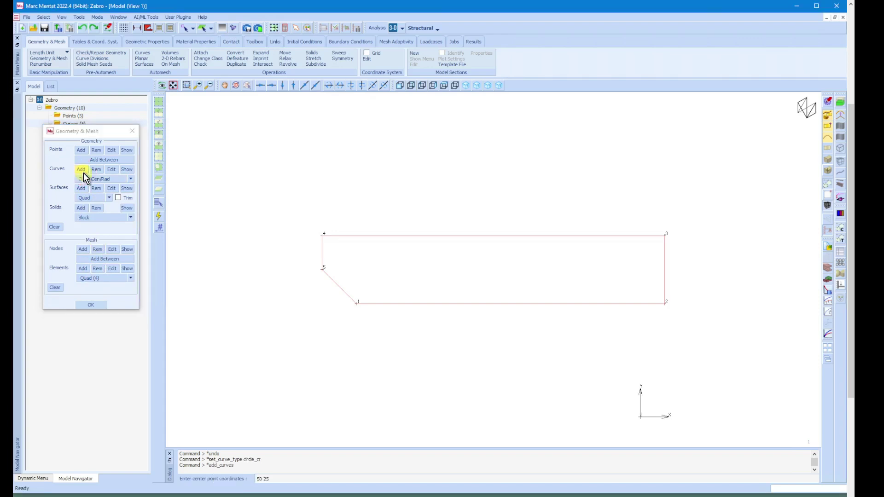
key("Return")
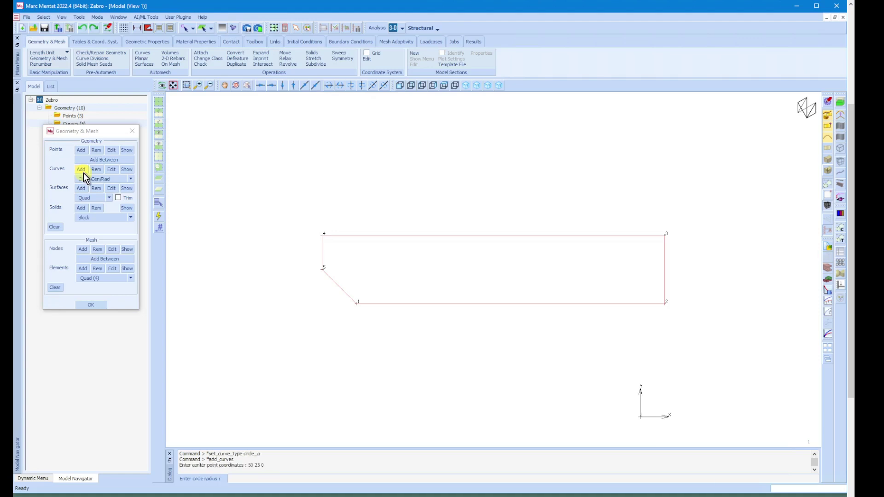
type("15")
key("Return")
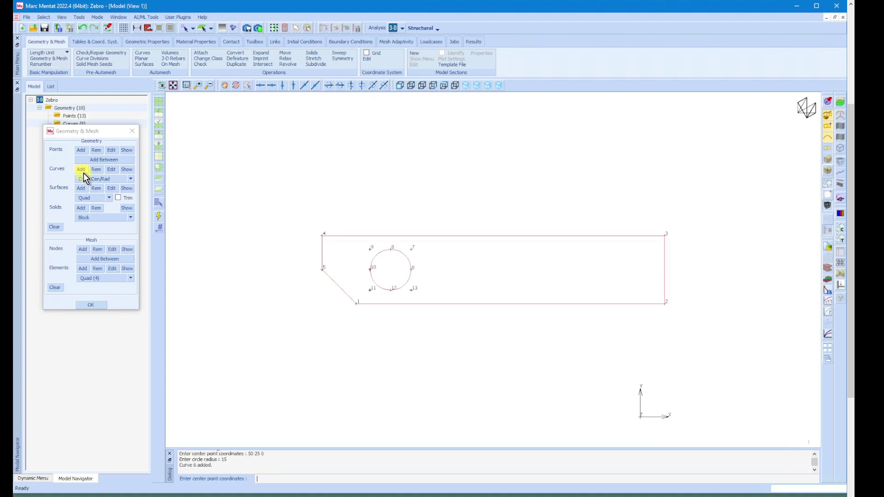
Add two circles of radius 15 centred at 150 25 0 and 100 25 0.
type("150 25 0")
key("Return")
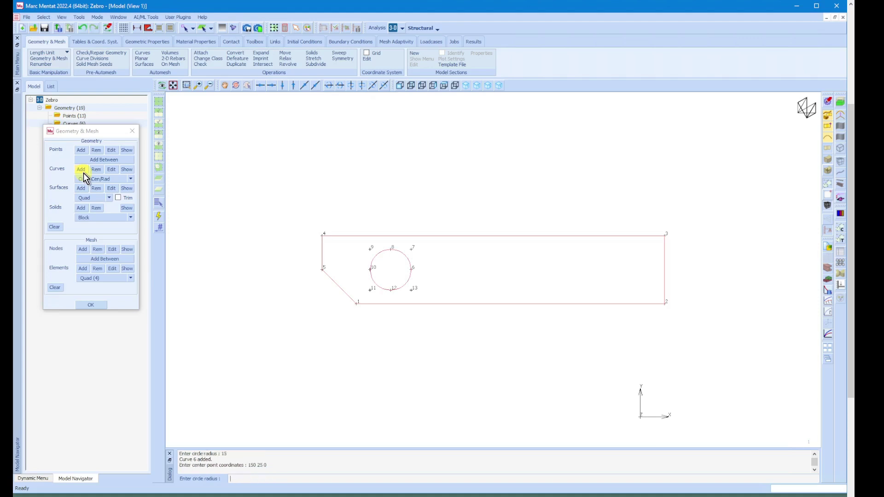
type("15")
key("Return")
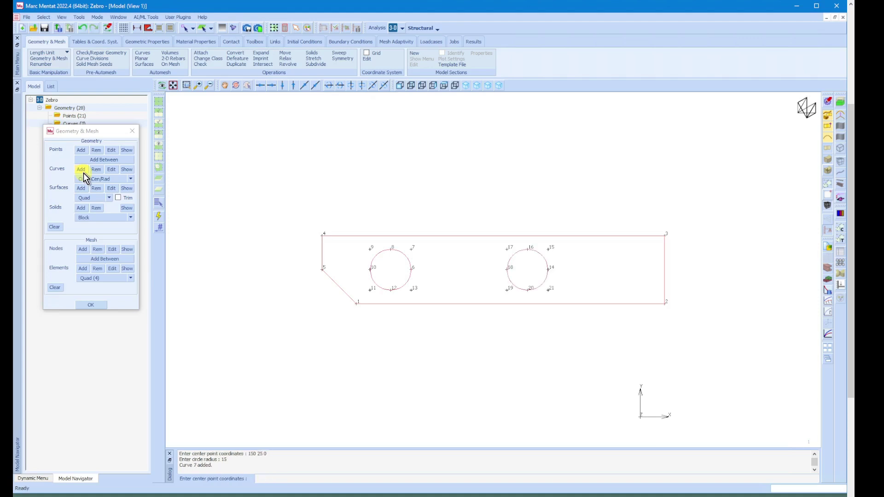
type("100 25 0")
key("Return")
type("15")
key("Return")
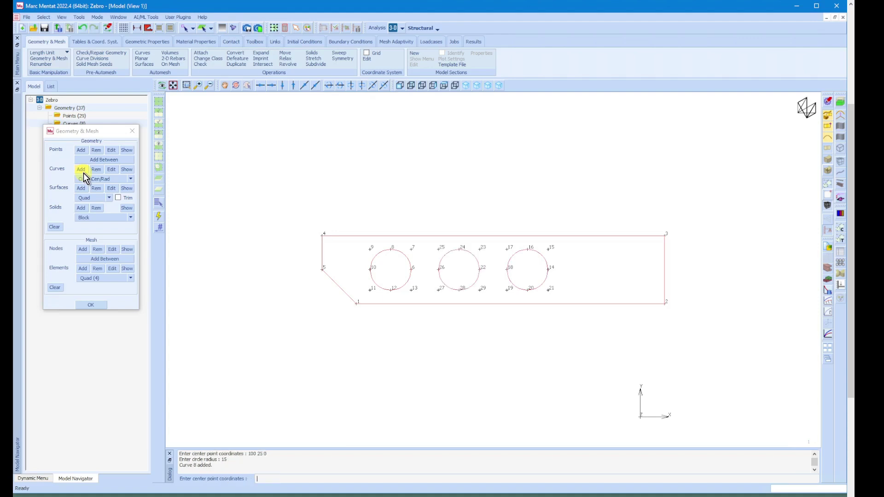
Add a circle of radius 15 centred at 200 25 0.
type("200 25 0")
key("Return")
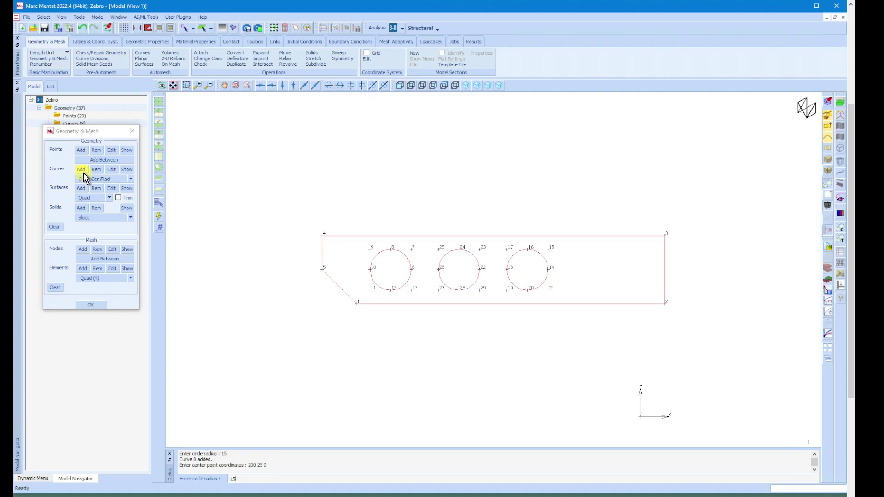
key("Return")
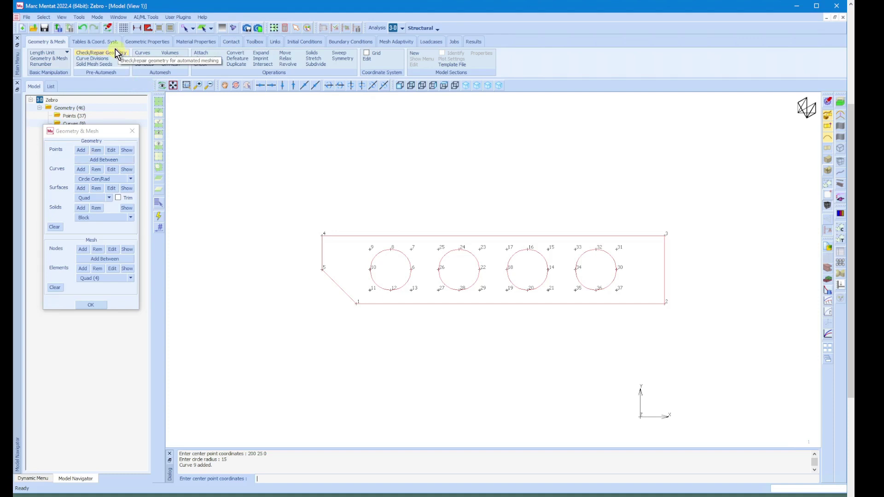
Turn off the drawing of points in the plot control and redraw the model.
left_click(62, 17)
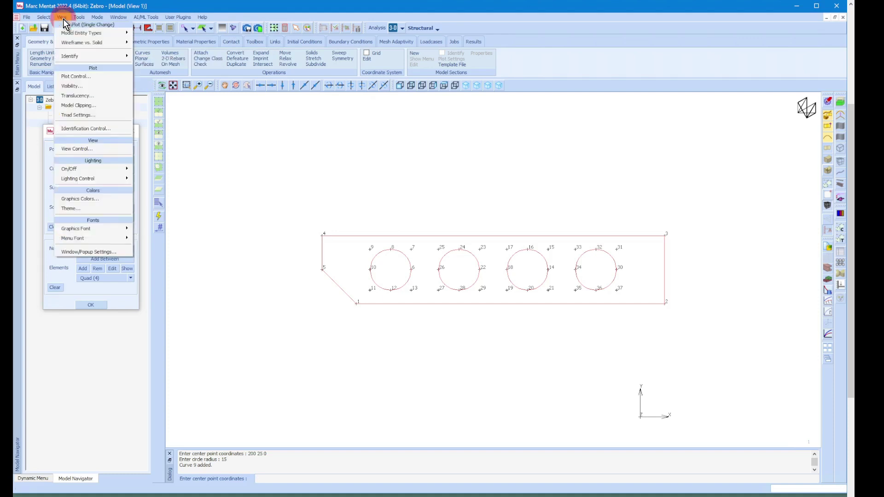
left_click(75, 77)
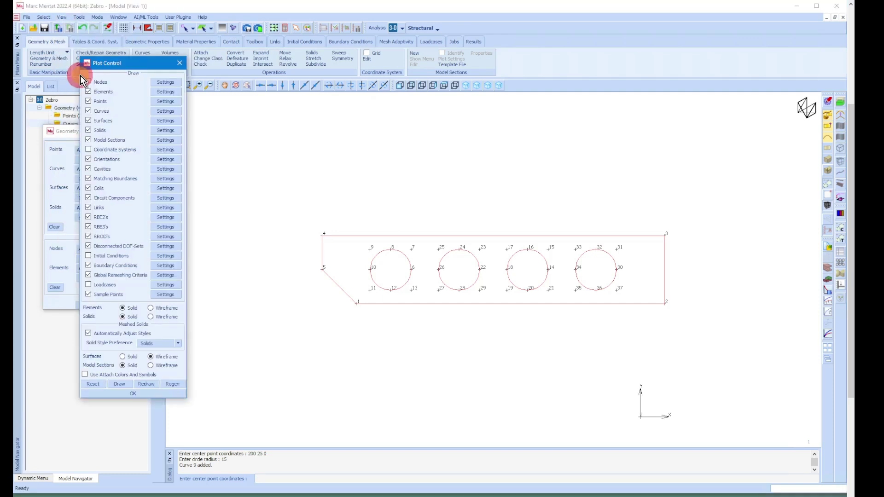
left_click(88, 101)
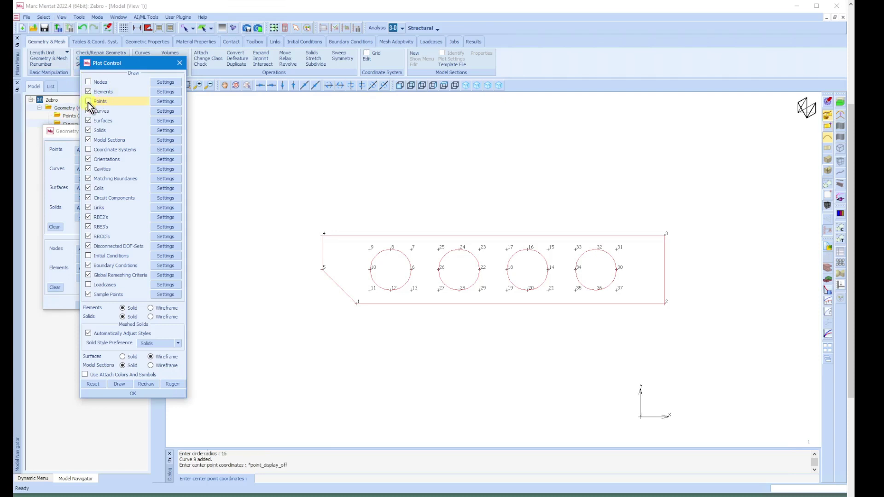
left_click(145, 383)
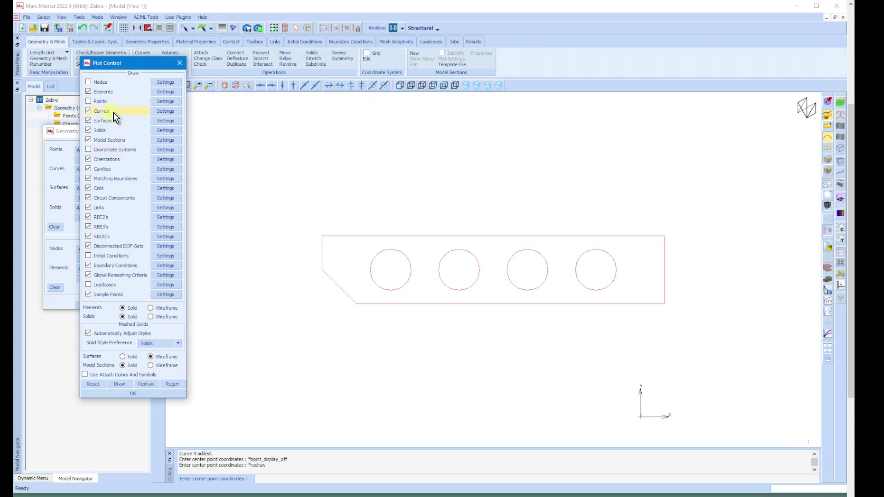
Turn on labels in the curve plot settings, with that window moved beside the plot control, and redraw the model.
left_click(167, 112)
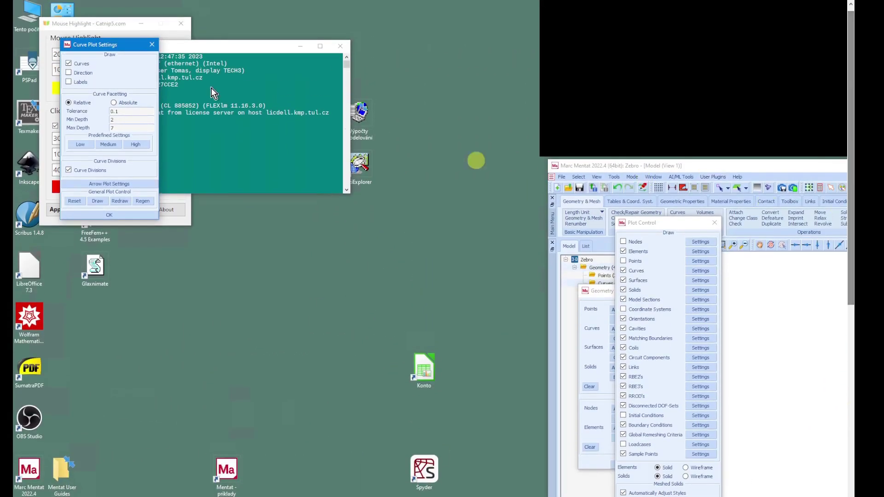
left_click_drag(111, 44, 780, 253)
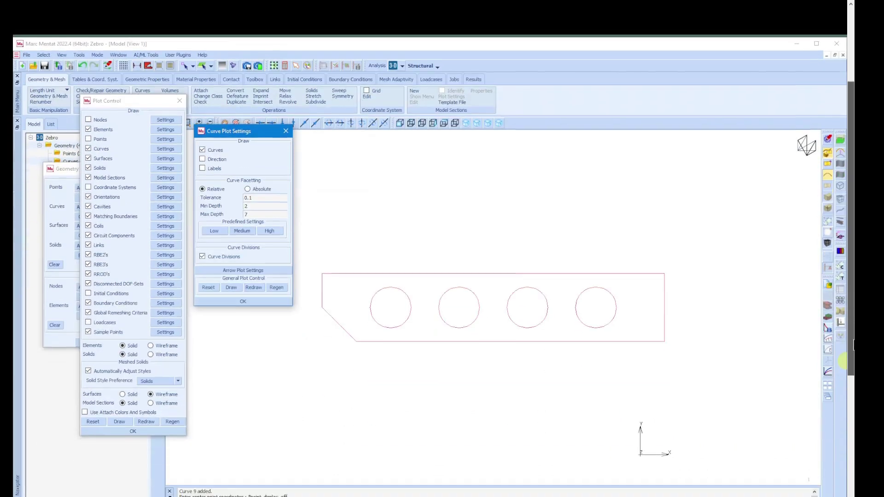
scroll(852, 368, "down", 5)
left_click_drag(851, 322, 851, 318)
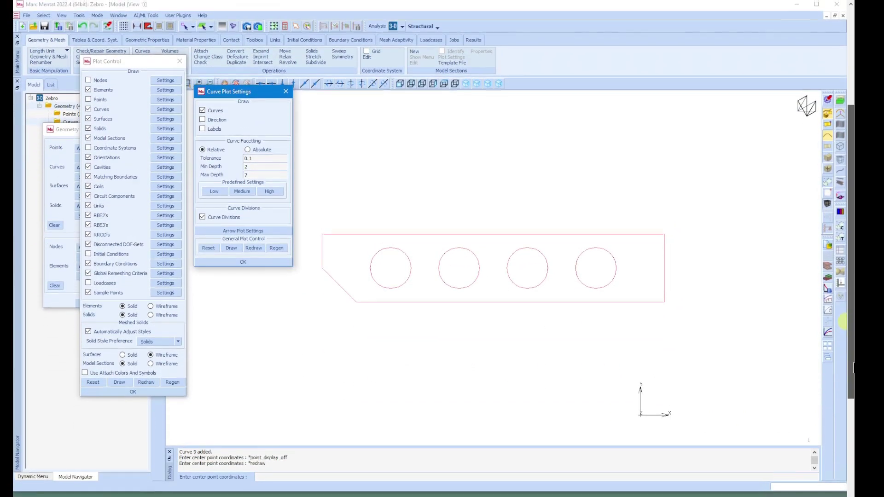
left_click(212, 130)
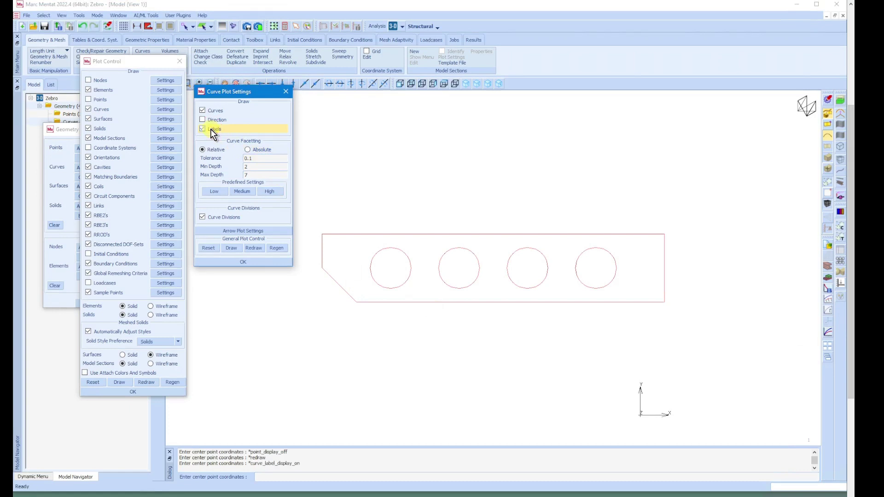
left_click(254, 248)
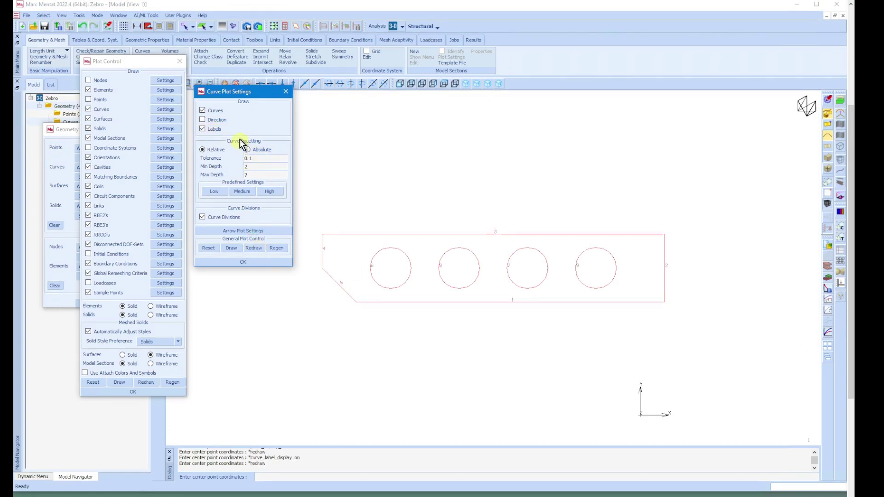
Turn on the direction display of the curves and regenerate the model plot.
left_click(208, 119)
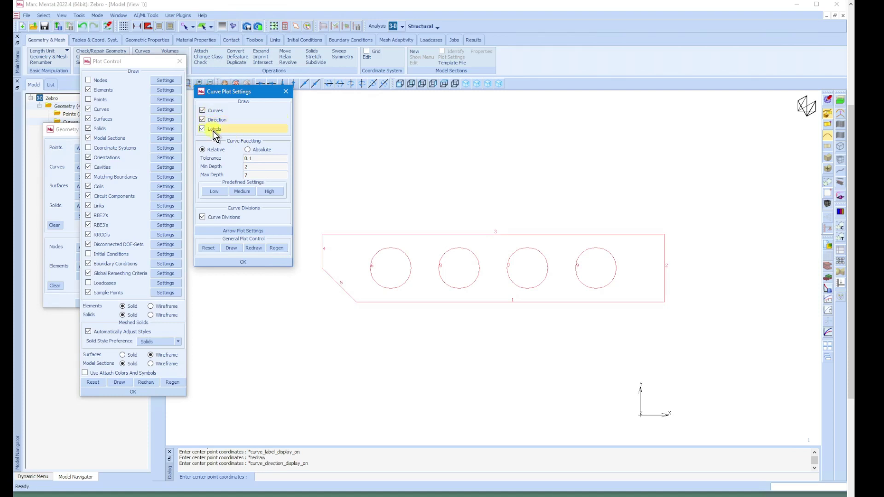
left_click(254, 248)
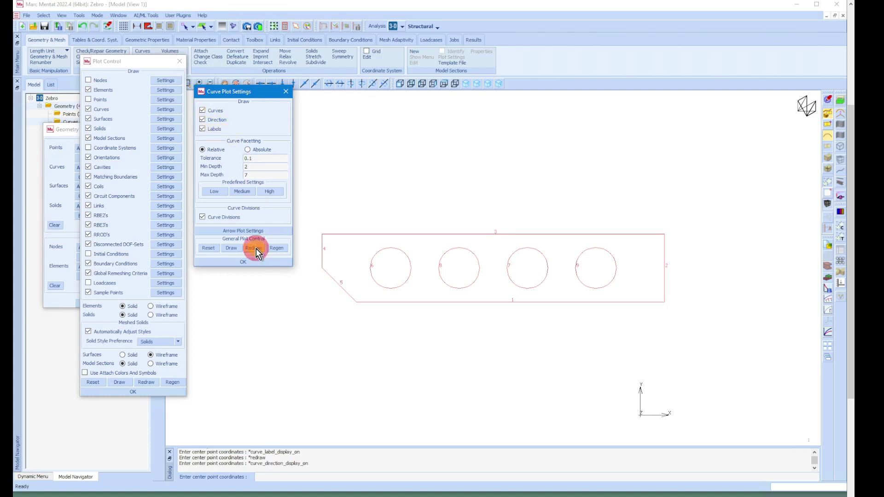
left_click(255, 248)
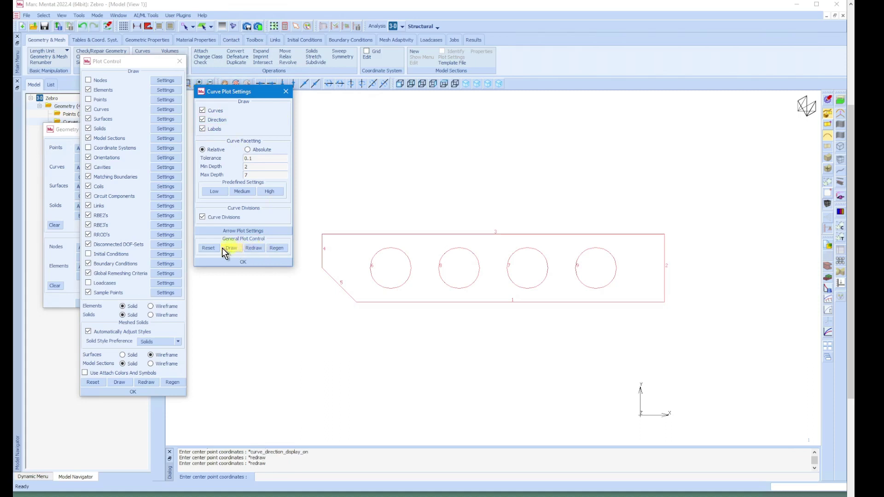
left_click(276, 248)
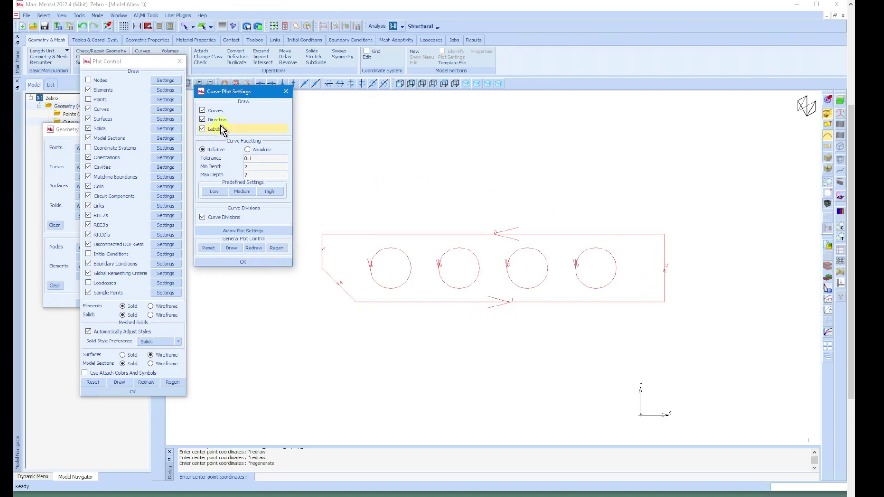
Turn off the curve direction display, regenerate the plot, and close the curve plot settings and plot control.
left_click(215, 120)
left_click(277, 248)
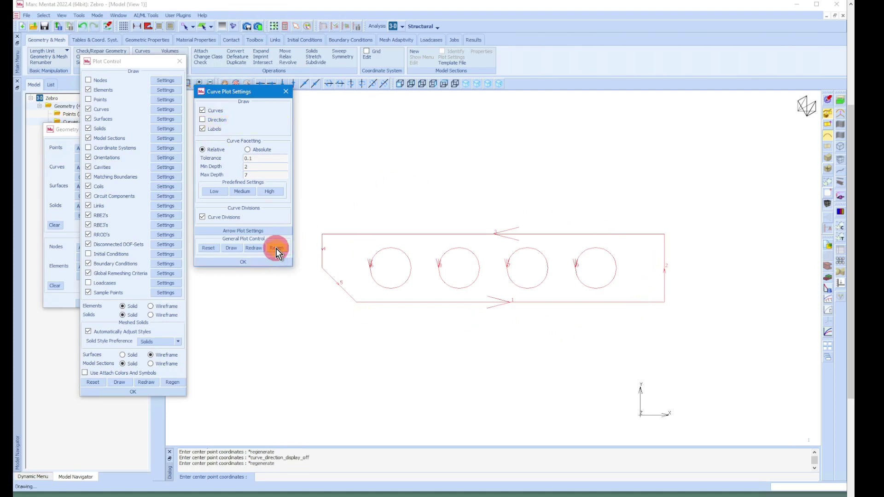
left_click(257, 265)
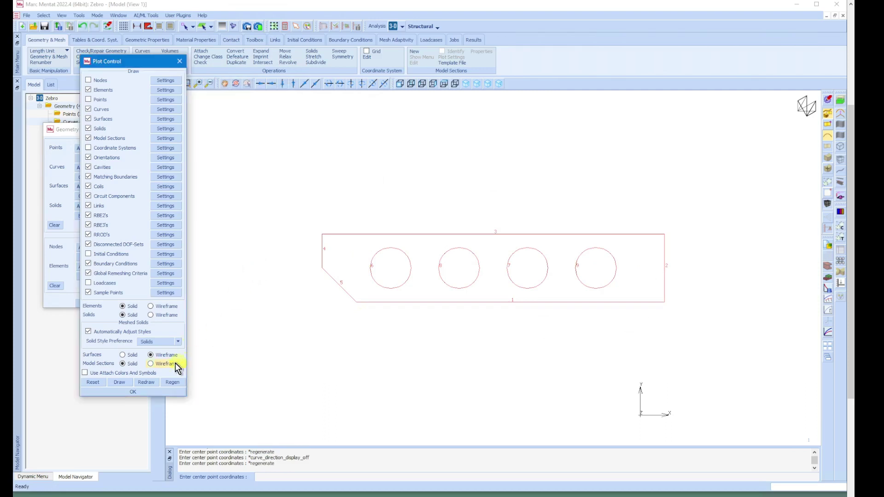
left_click(159, 392)
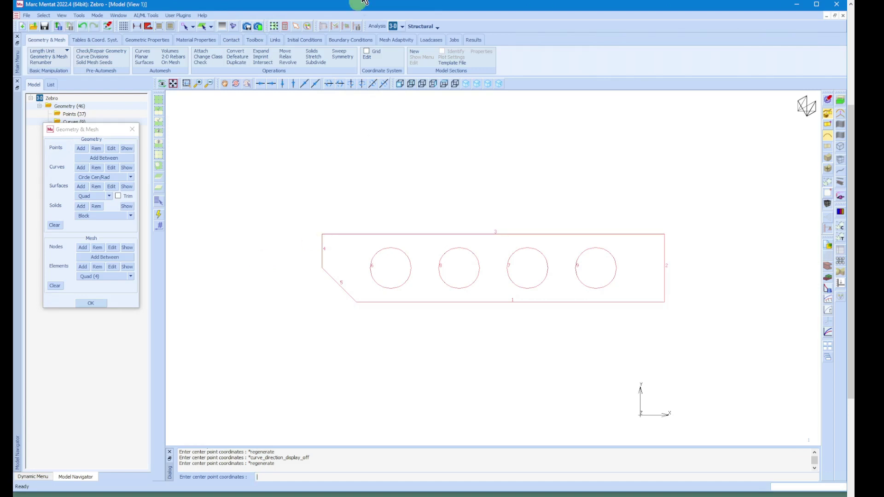
Set the analysis dimension to Planar and open the curve divisions settings beside the model.
left_click(403, 27)
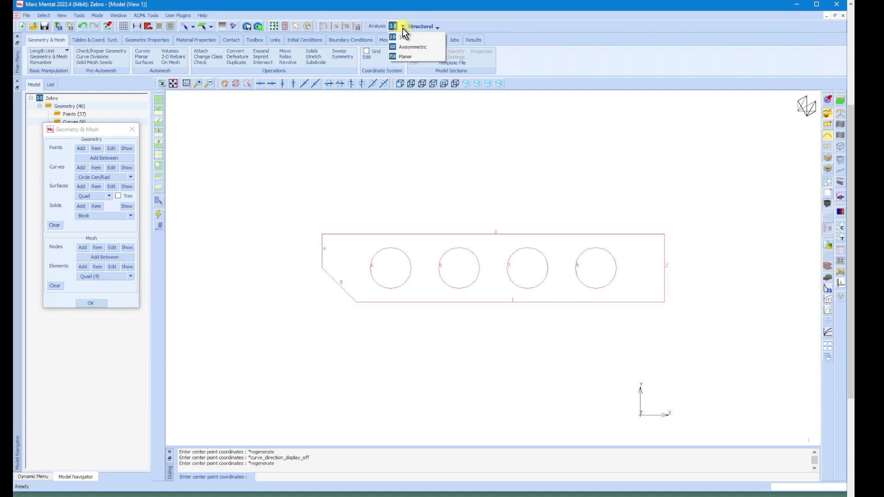
left_click(407, 57)
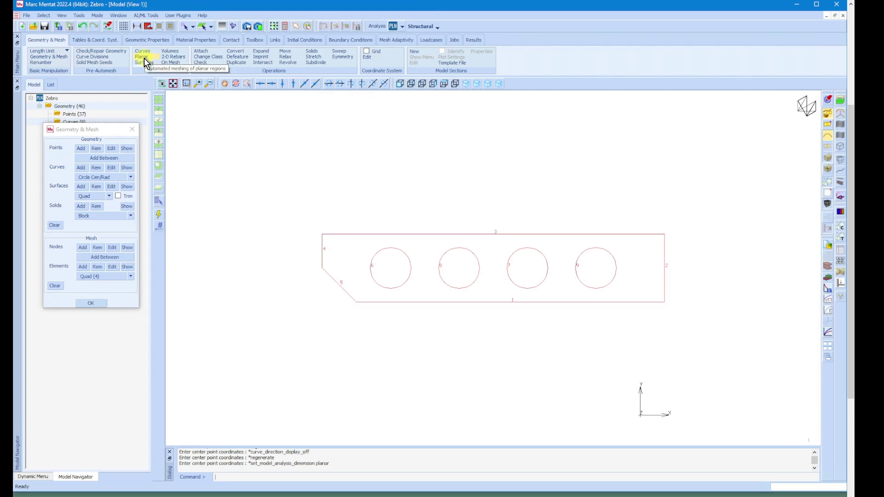
left_click(97, 57)
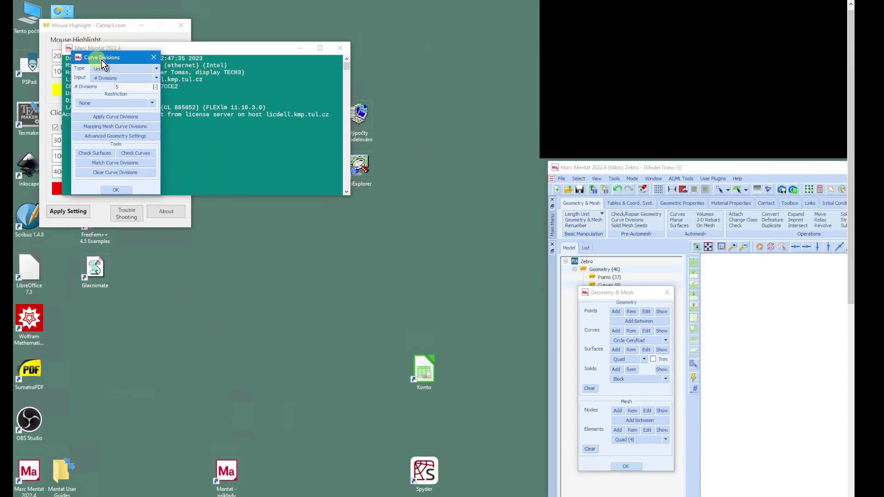
left_click_drag(102, 60, 713, 267)
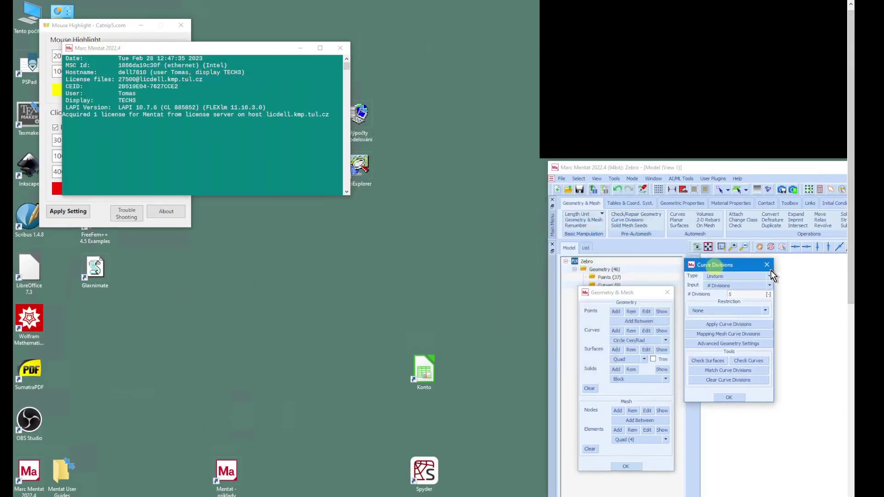
left_click_drag(770, 271, 827, 274)
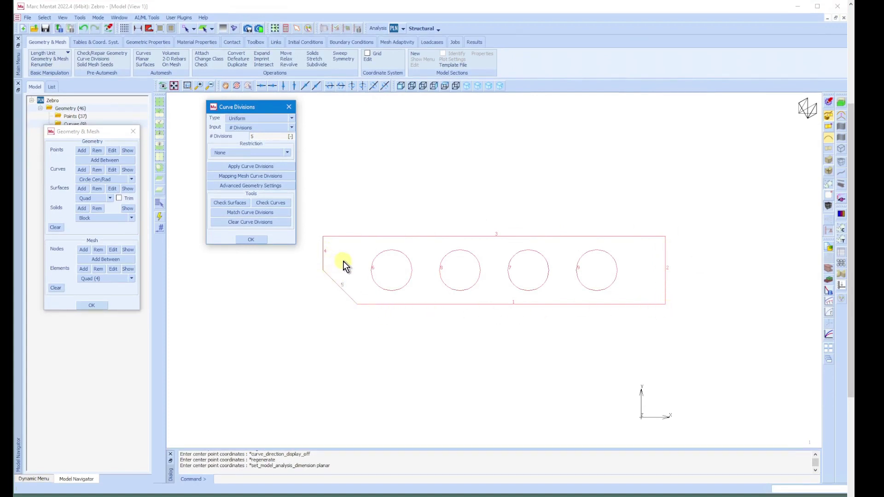
Set the input method of the uniform curve divisions to Target Length.
left_click(258, 128)
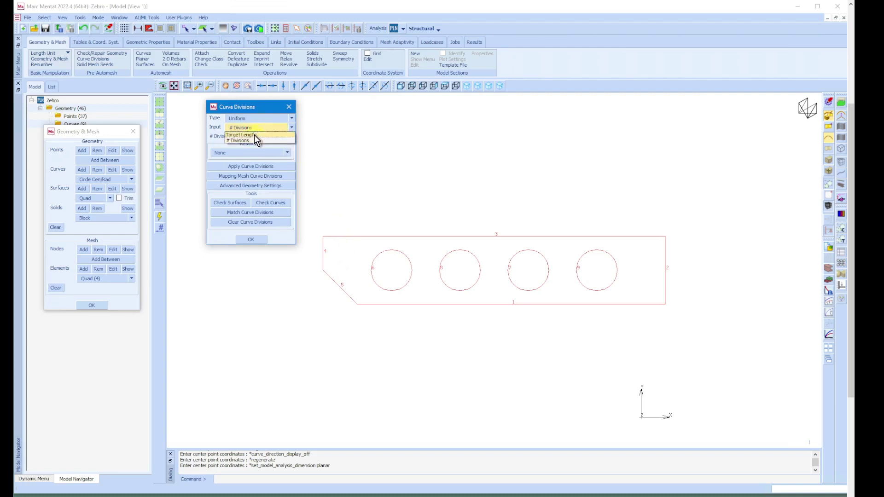
left_click(254, 134)
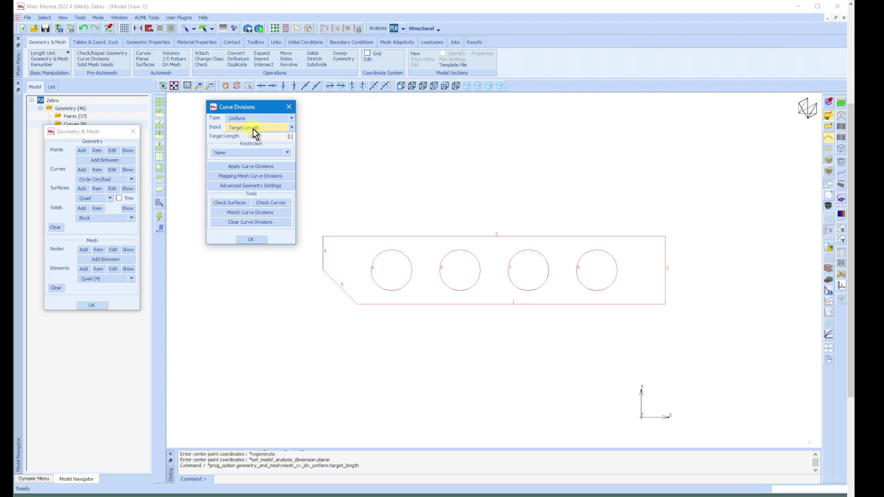
left_click(252, 129)
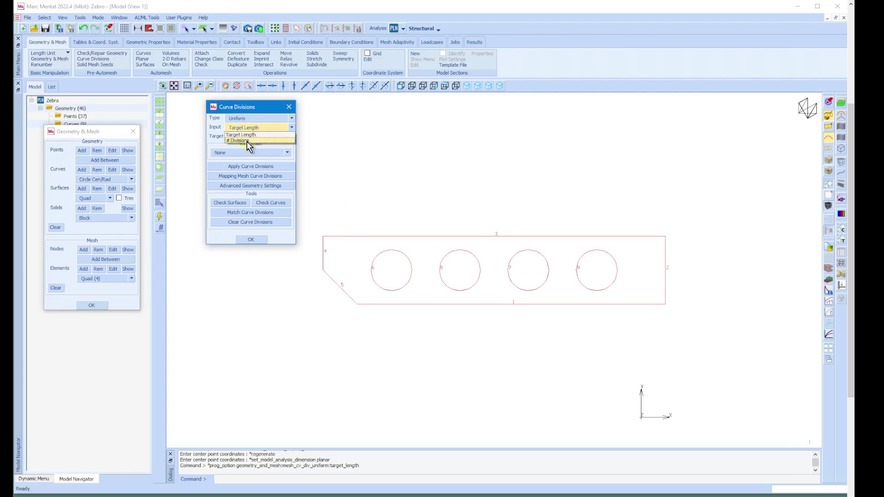
left_click(247, 142)
left_click(249, 128)
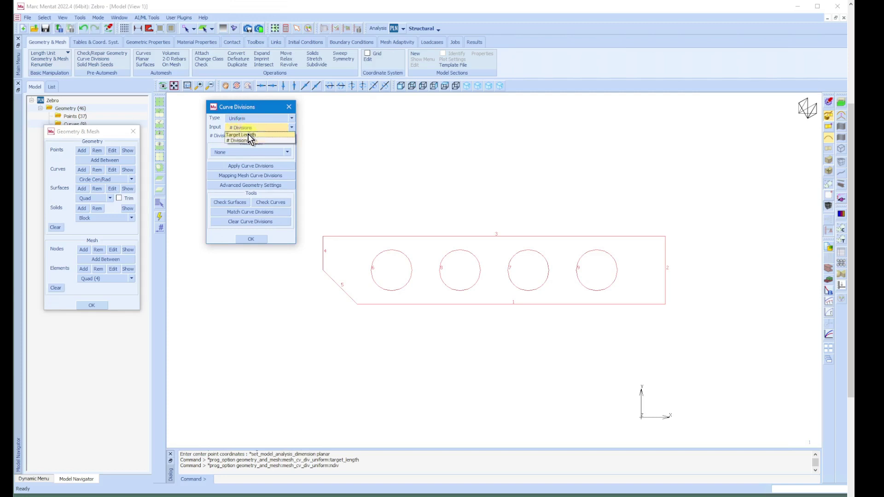
left_click(251, 135)
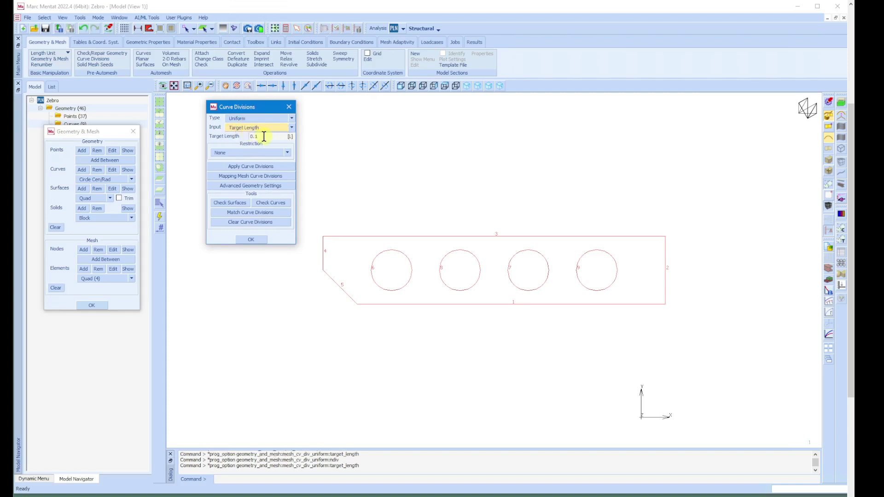
Apply uniform curve divisions with a target length of 3 to all existing curves.
left_click(263, 136)
type("3")
key("Return")
left_click(256, 167)
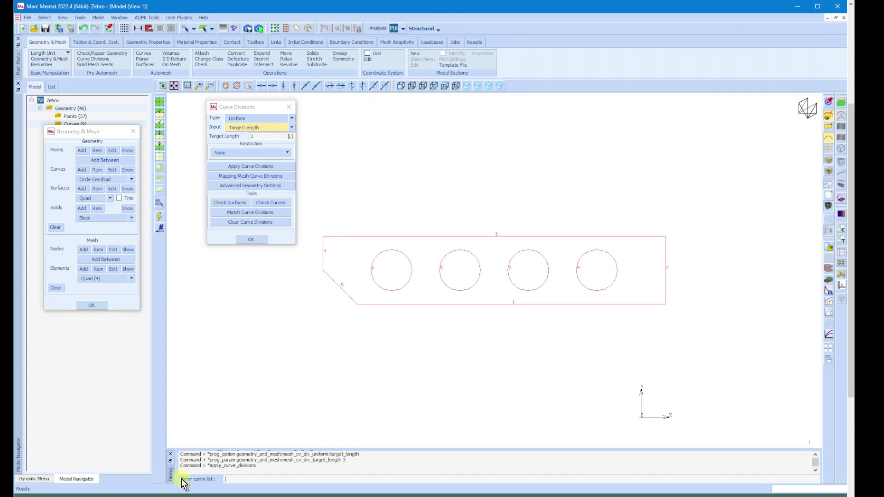
left_click(161, 101)
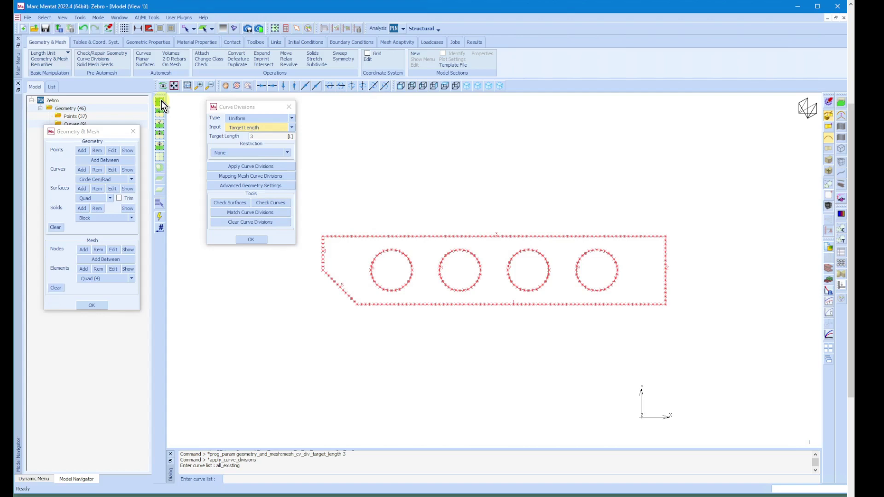
Open the planar automesh settings and arrange that window and the curve divisions window clear of the model.
left_click_drag(242, 109, 94, 271)
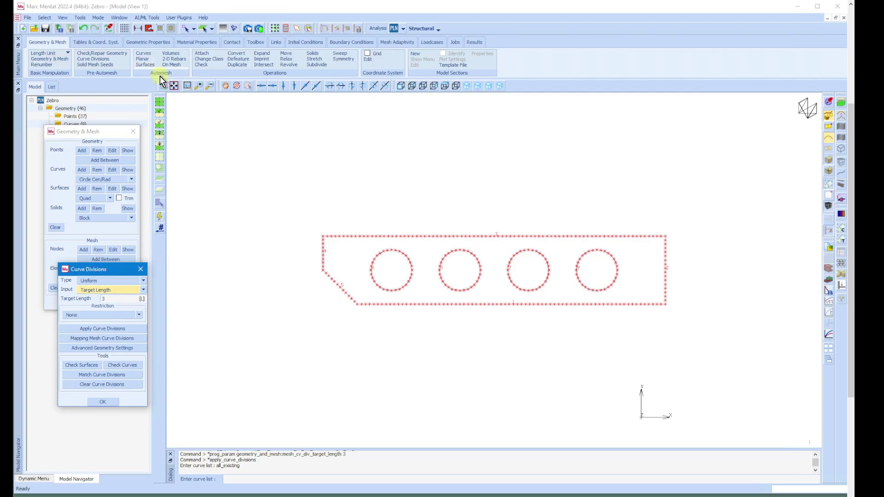
left_click(144, 59)
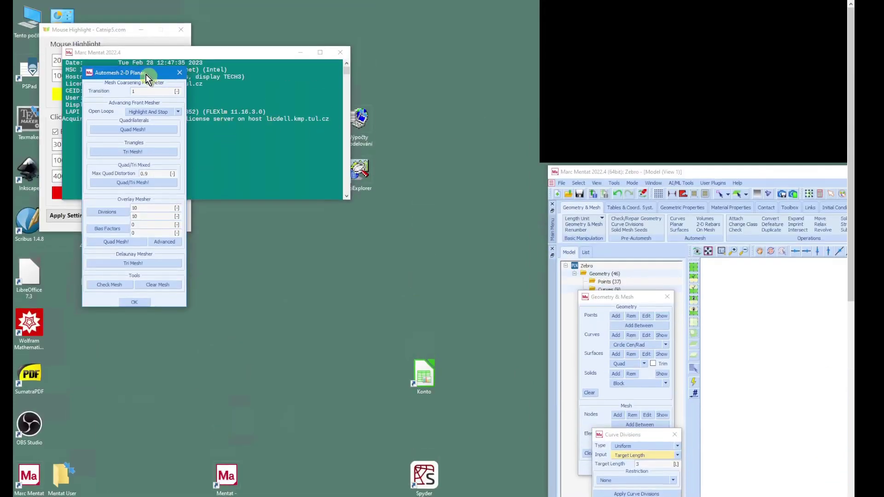
left_click_drag(145, 74, 797, 274)
scroll(490, 496, "right", 10)
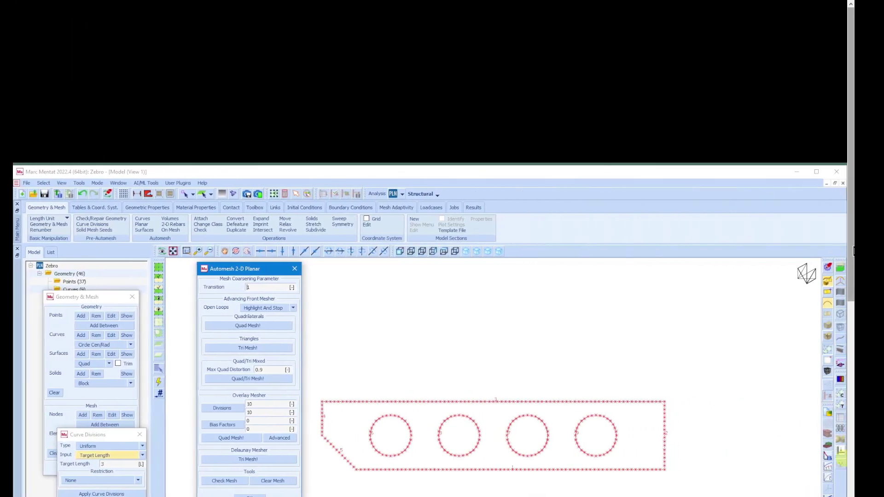
scroll(600, 295, "down", 5)
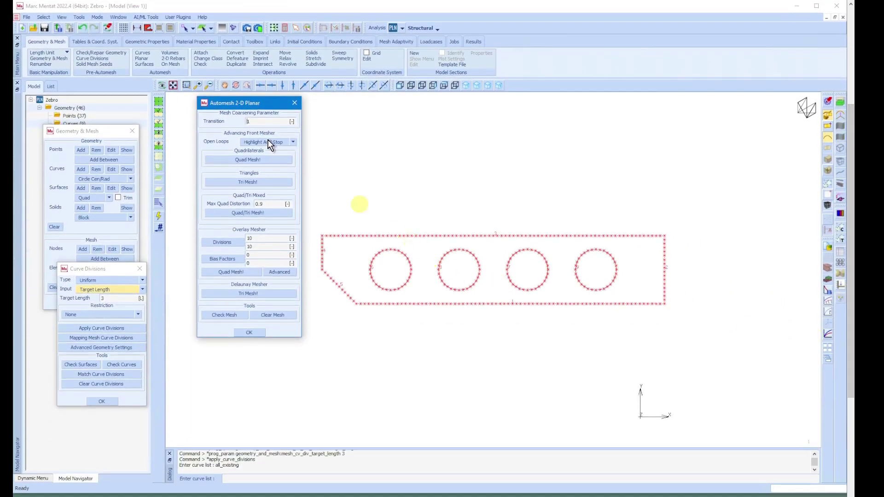
left_click_drag(238, 103, 114, 44)
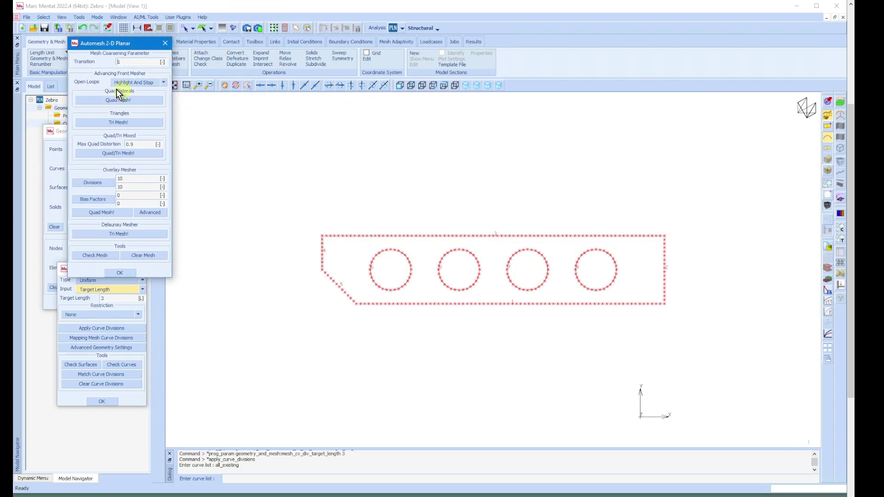
Generate a mixed Quad/Tri advancing front mesh from all existing curves and close the planar automesh settings.
left_click(113, 153)
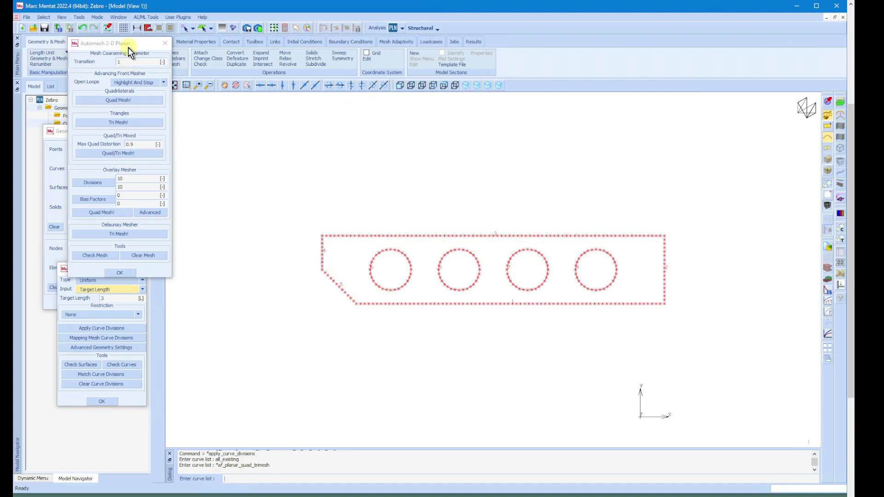
left_click_drag(128, 48, 95, 41)
left_click(158, 99)
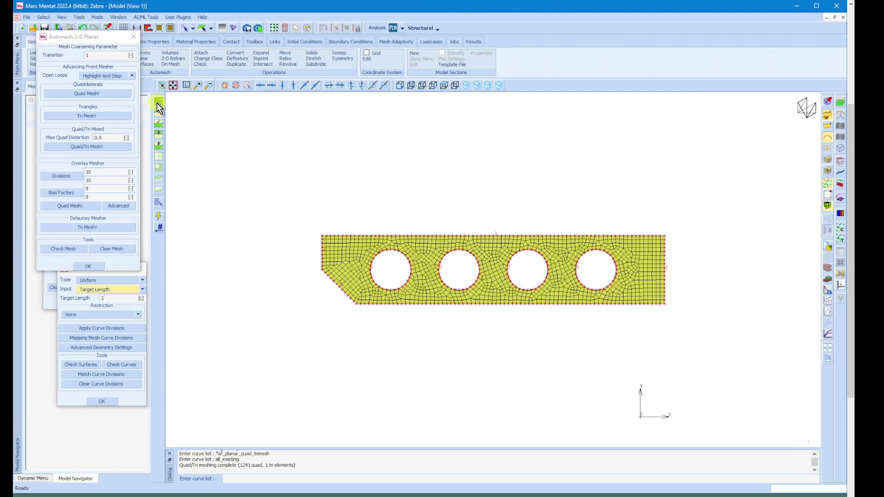
left_click_drag(75, 38, 84, 41)
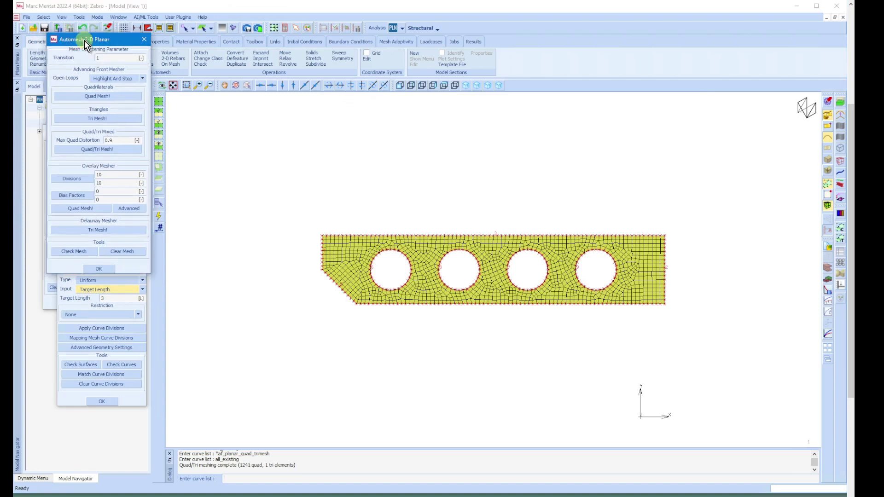
left_click(142, 39)
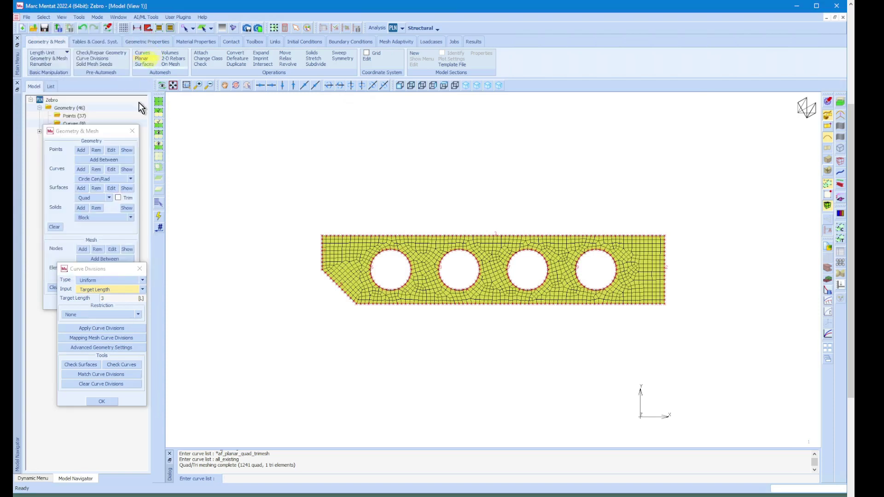
Clear the curve divisions from all existing curves and close the curve divisions settings.
left_click_drag(103, 272, 90, 258)
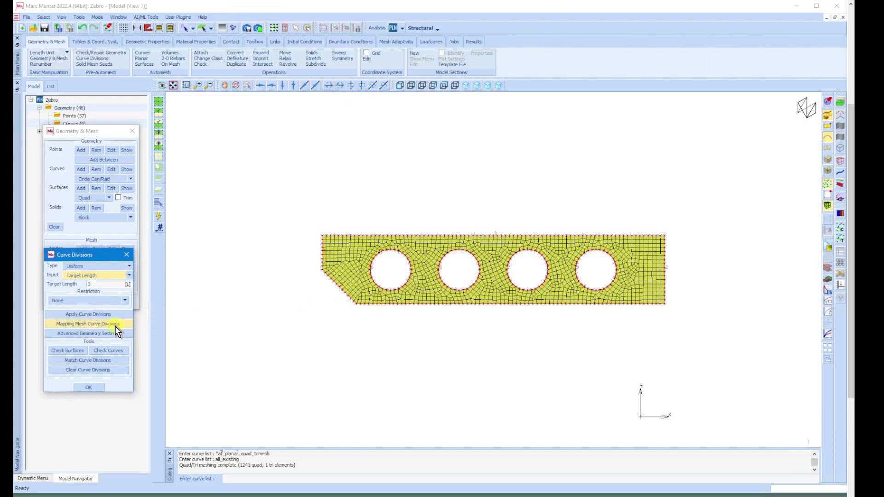
left_click(84, 372)
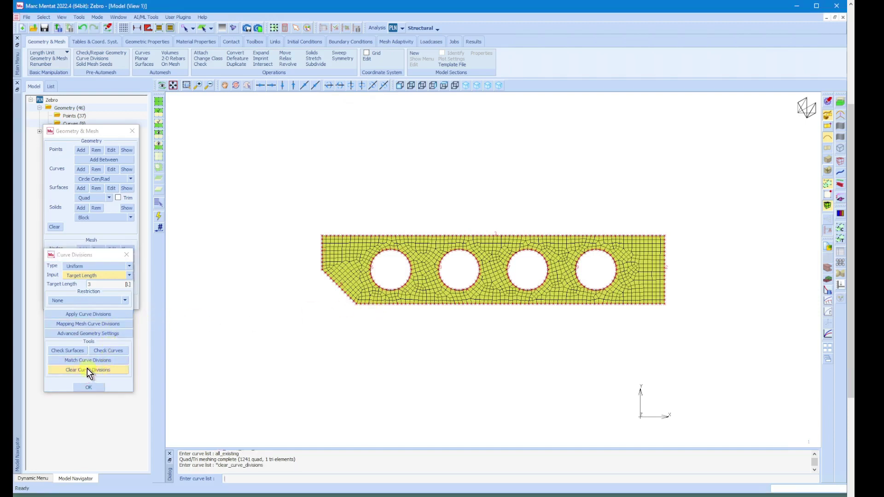
left_click(159, 104)
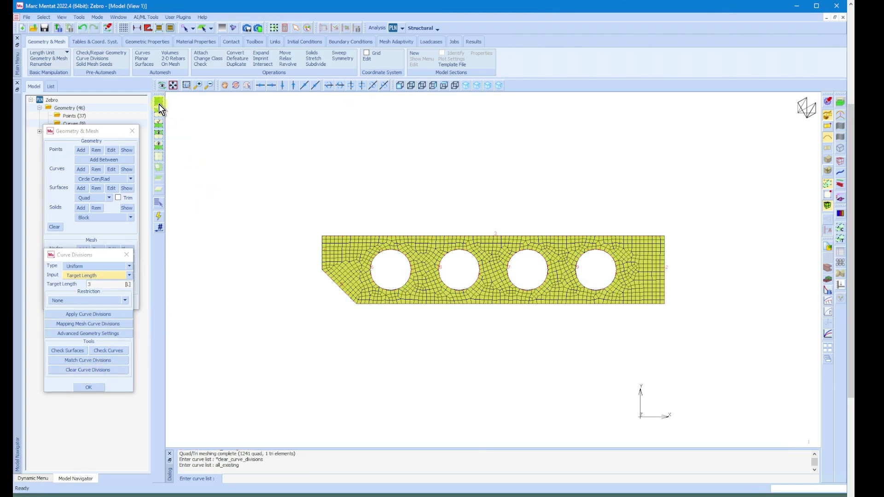
left_click_drag(93, 254, 107, 237)
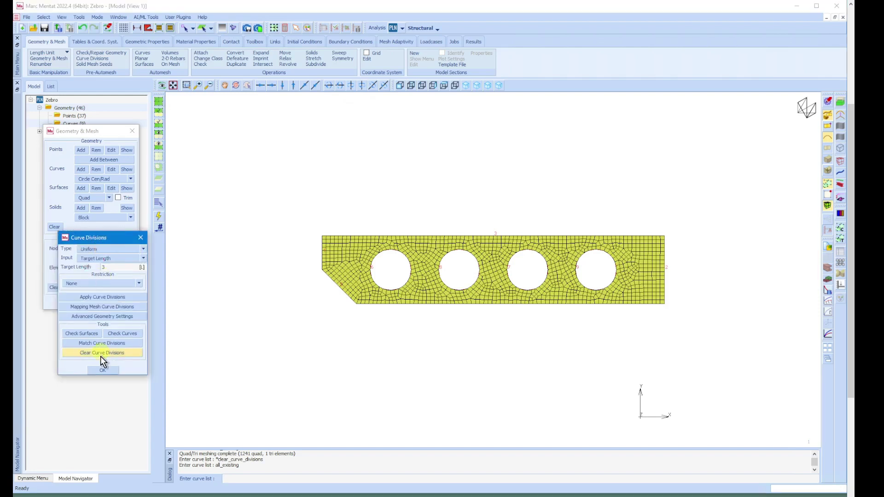
left_click(109, 372)
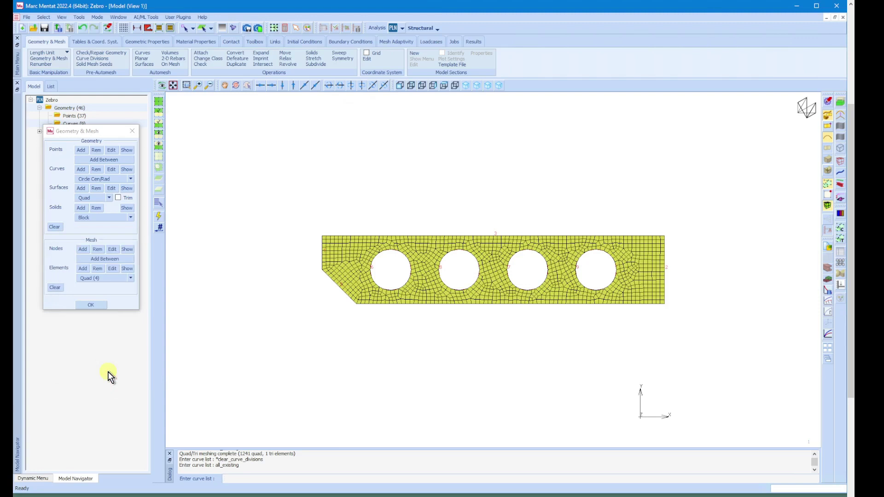
Close the Geometry & Mesh window.
left_click(96, 132)
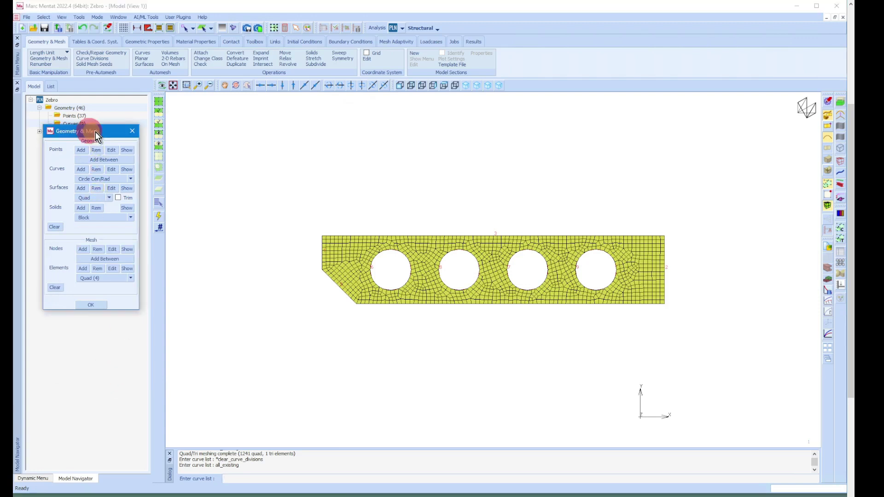
left_click_drag(95, 132, 95, 134)
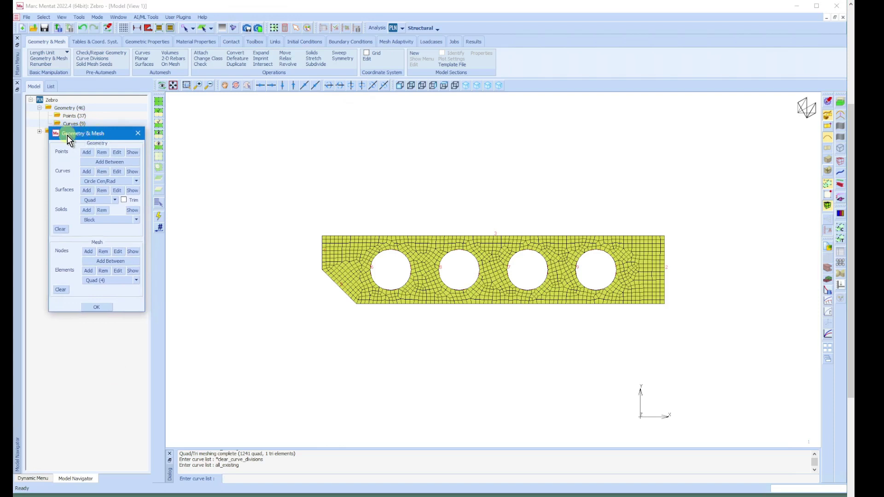
left_click(95, 133)
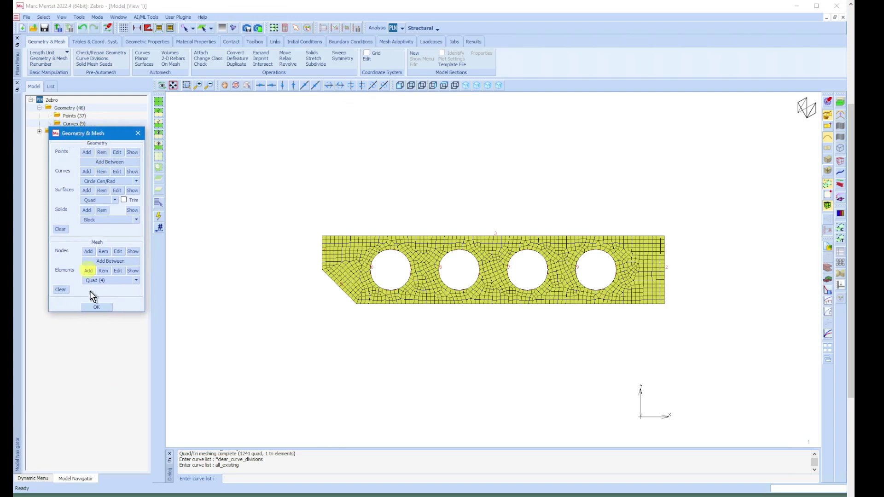
left_click(96, 307)
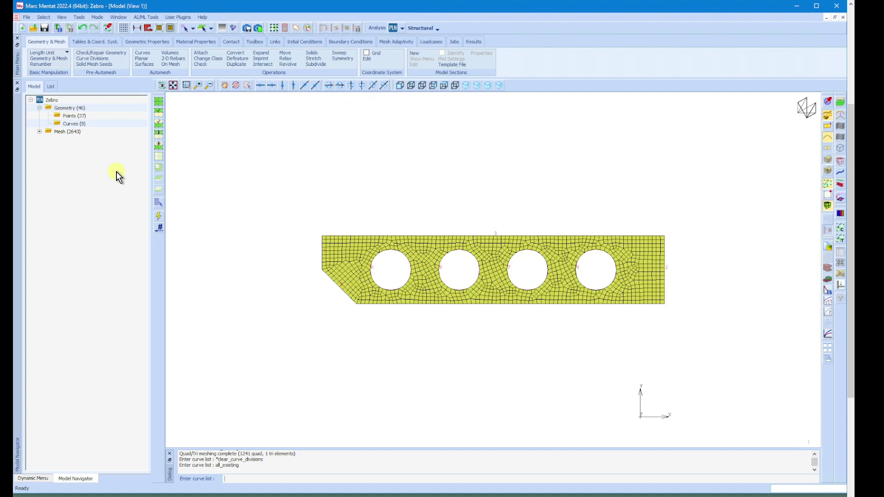
Create a new structural Plane Stress geometric property and place its settings window beside the model.
left_click(100, 42)
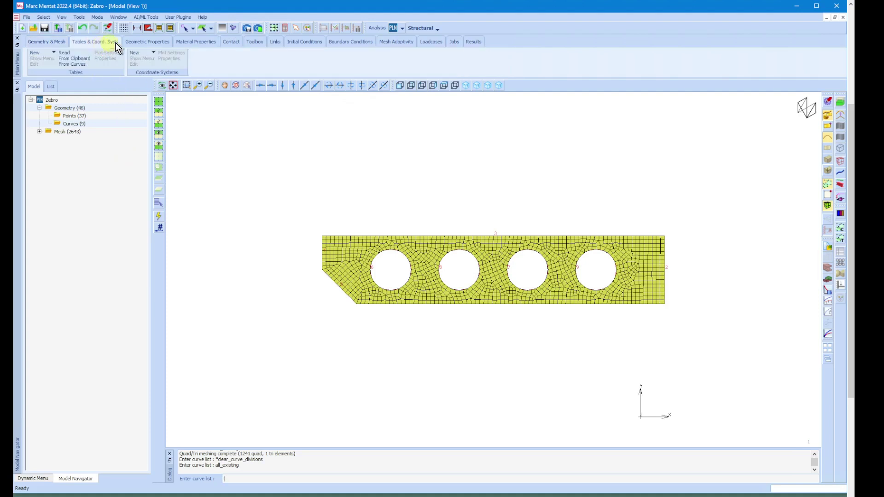
left_click(145, 44)
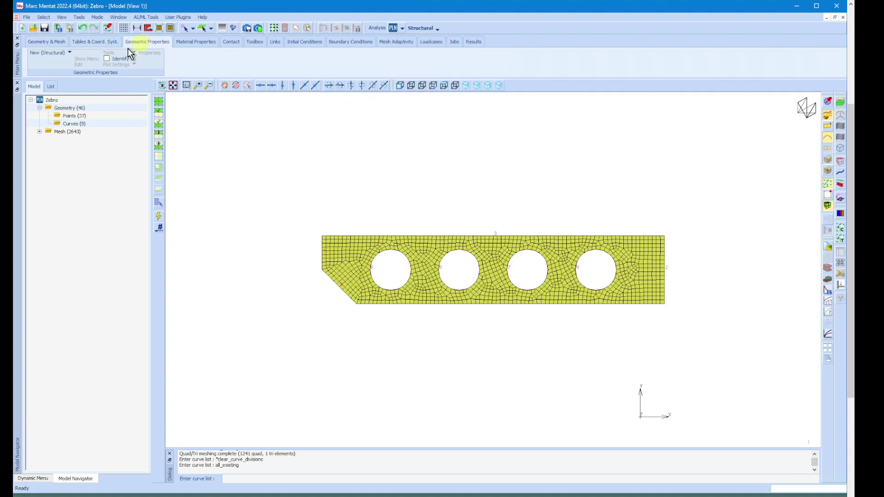
left_click(60, 53)
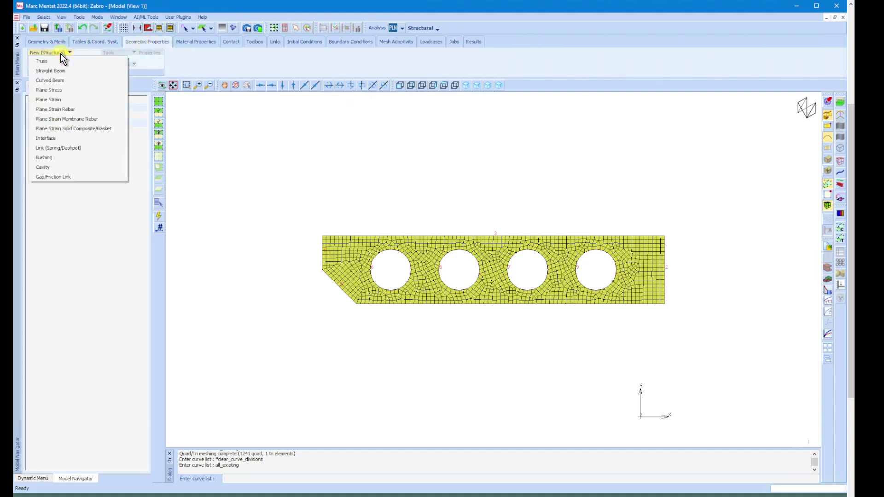
left_click(61, 89)
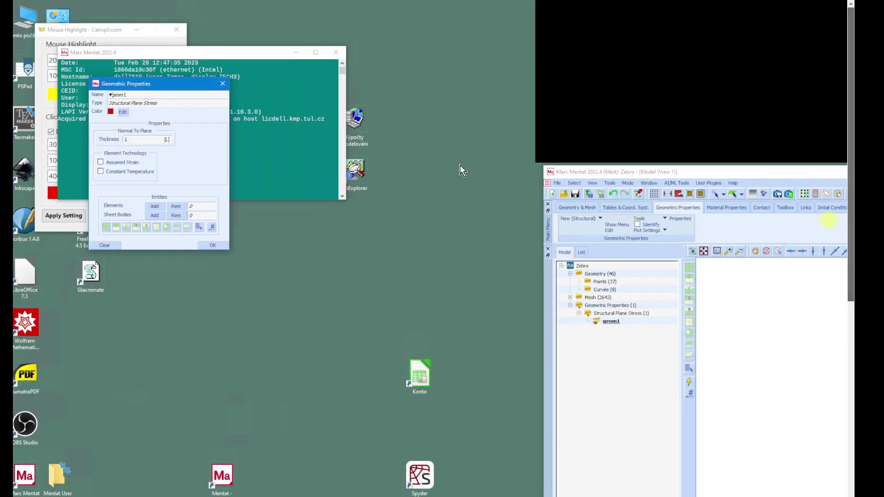
left_click_drag(148, 85, 743, 253)
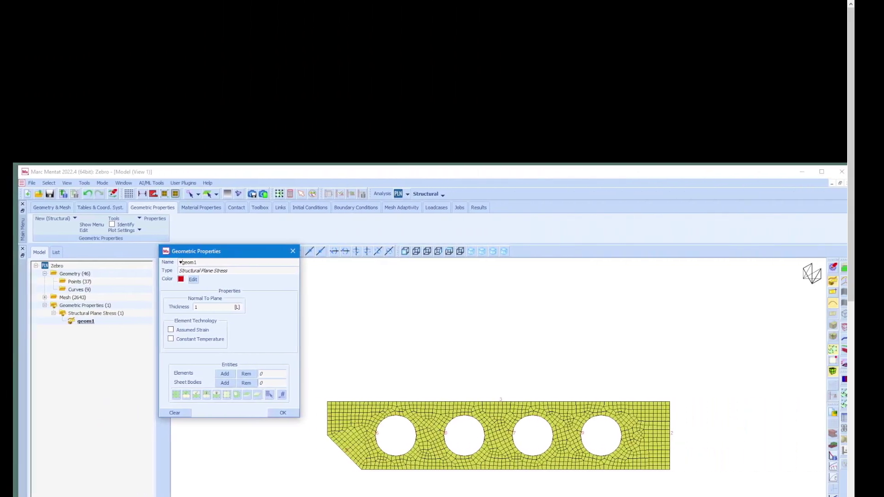
scroll(846, 307, "down", 3)
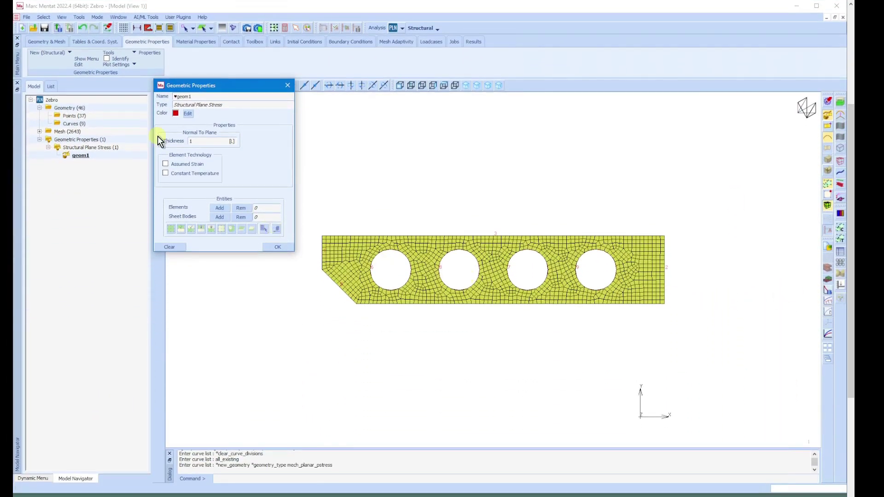
Set the plane stress thickness to 2 and assign the geometric property to all existing elements.
left_click(203, 141)
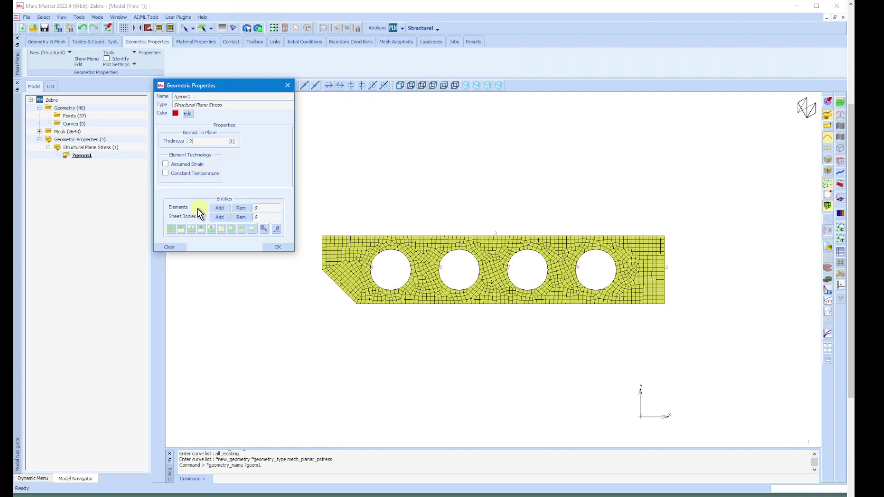
left_click(221, 207)
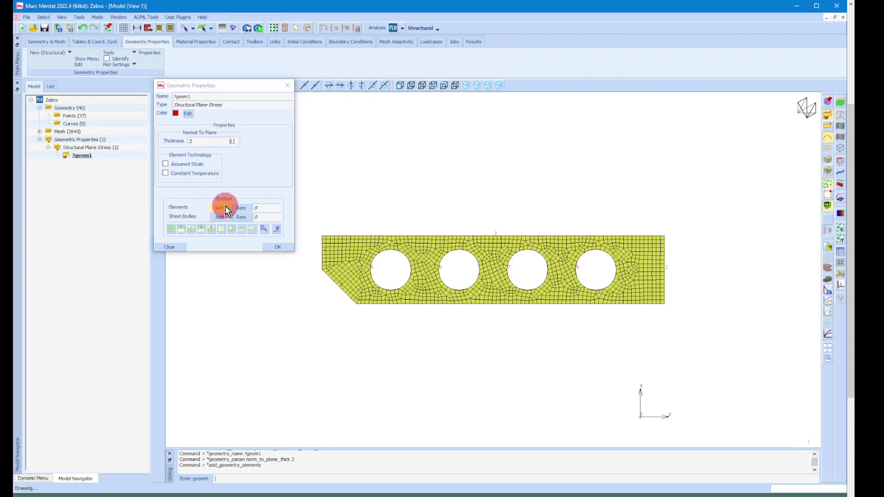
left_click(172, 228)
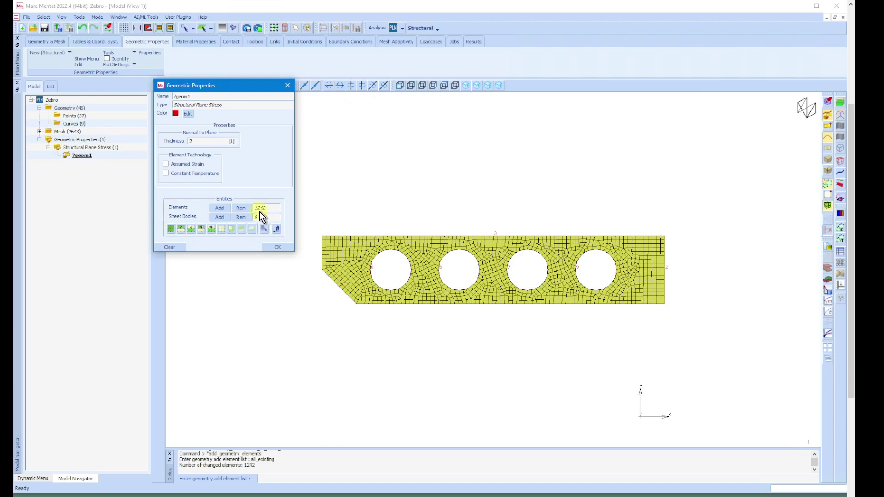
Rename the plane stress geometric property as Tl2mm and close its settings.
left_click_drag(201, 96, 156, 97)
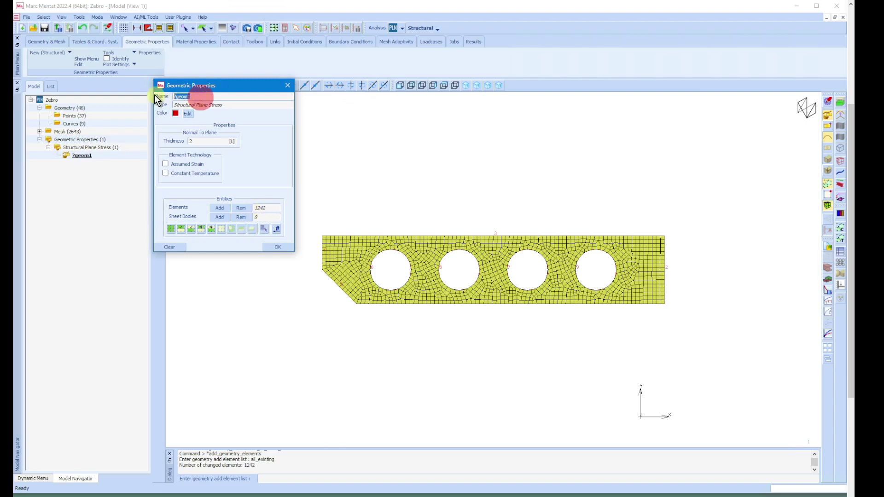
type("Ti")
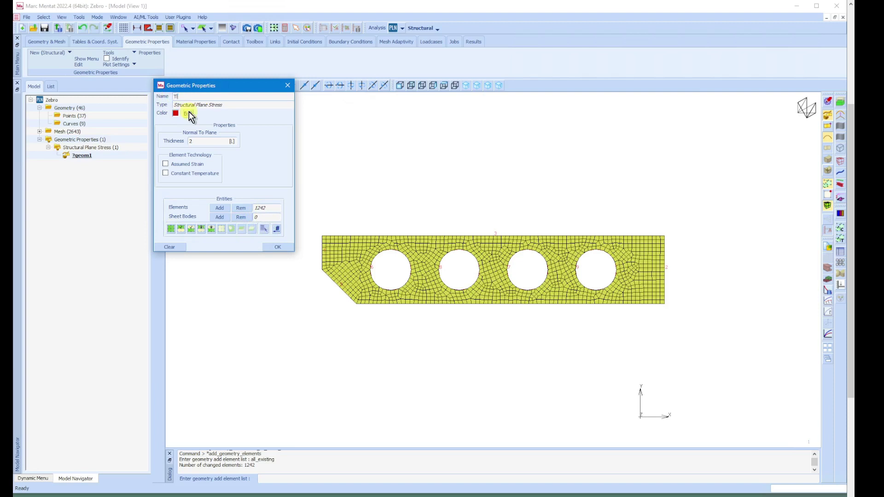
type("l2mm")
left_click(197, 98)
left_click(279, 246)
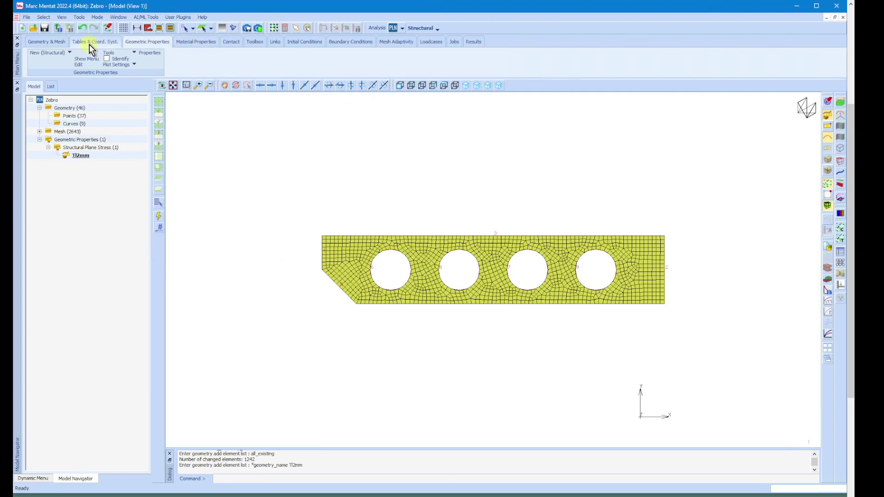
Create a new Finite Stiffness Region material, place its settings window over the model view, and name it Ocel.
left_click(195, 42)
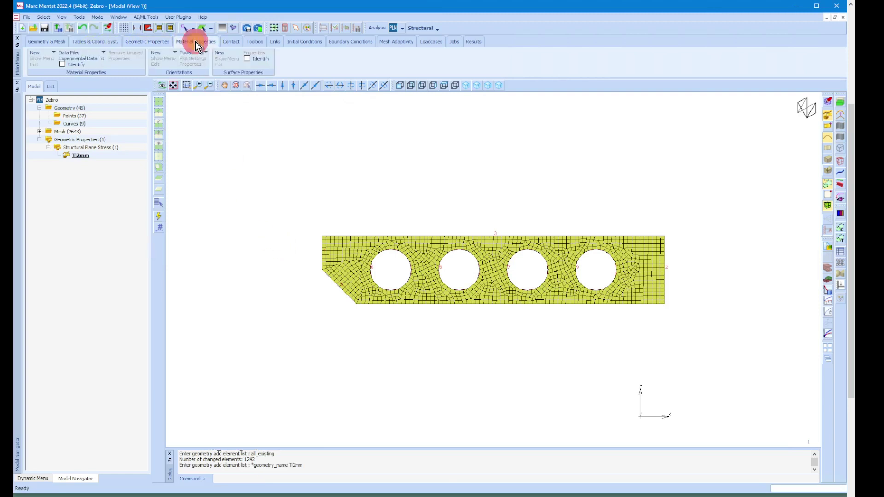
left_click(48, 52)
left_click(57, 61)
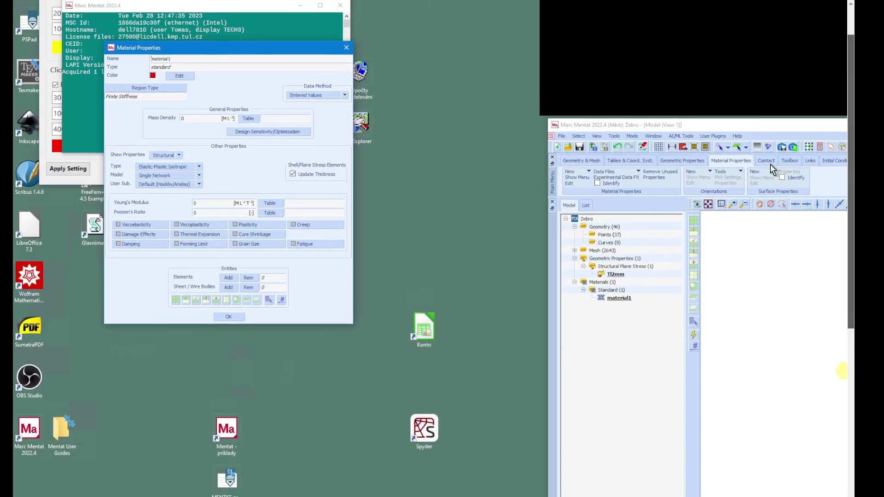
left_click(251, 52)
left_click_drag(249, 53, 790, 250)
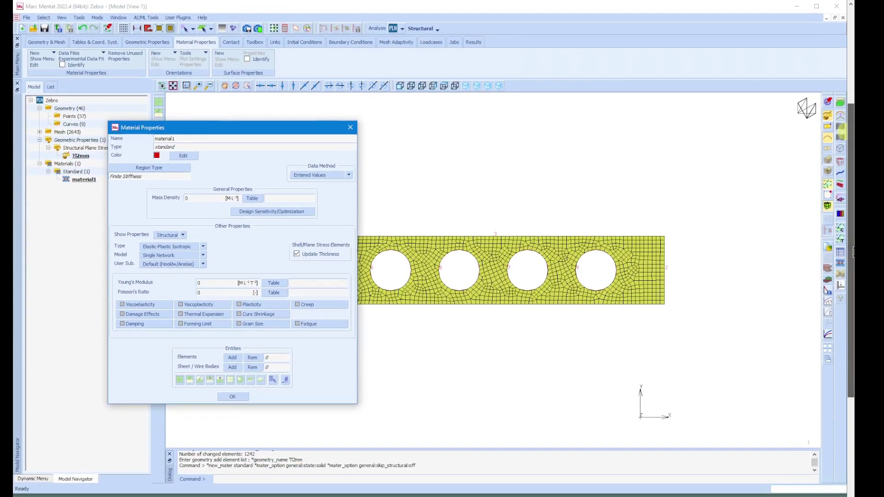
left_click(188, 138)
type("Ocel")
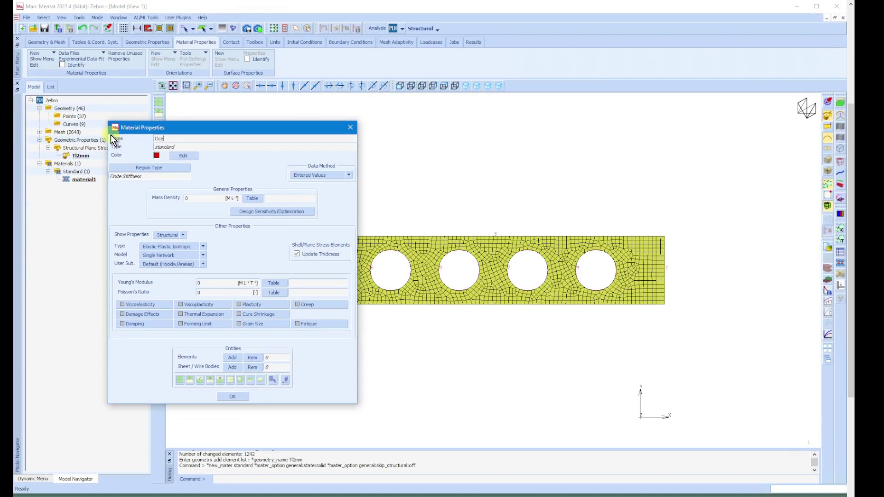
Set the Ocel material's Young's modulus to 2.1e5 and its Poisson's ratio to 0.3.
left_click(213, 284)
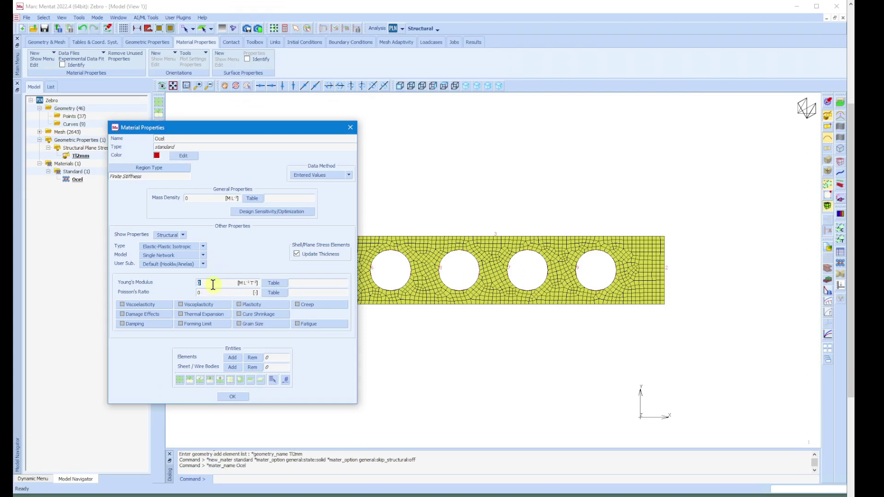
type("2,")
type("1")
type("e5")
key("Tab")
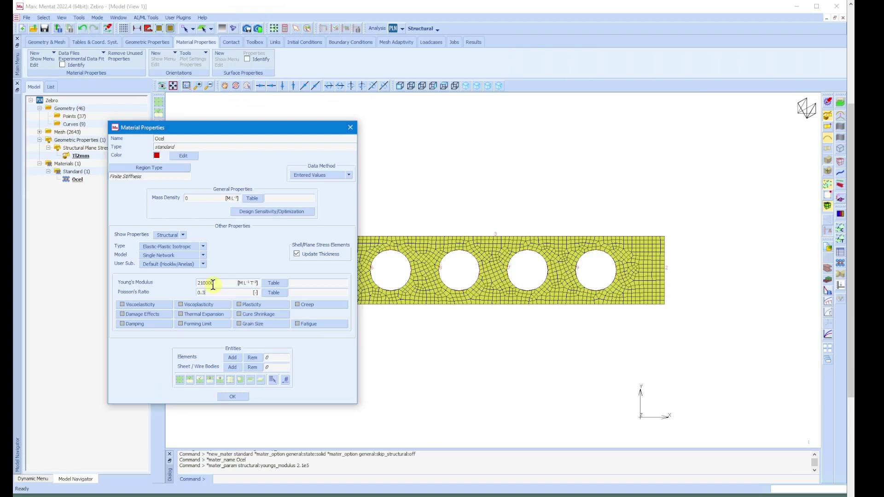
type("0.3")
left_click(199, 198)
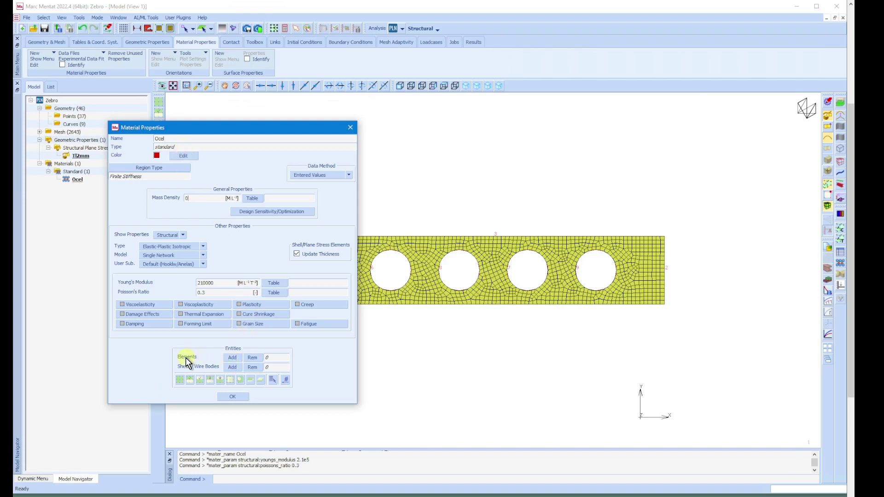
Assign the Ocel material to all existing elements, close its settings, and expand the Mesh branch of the model tree.
left_click(233, 358)
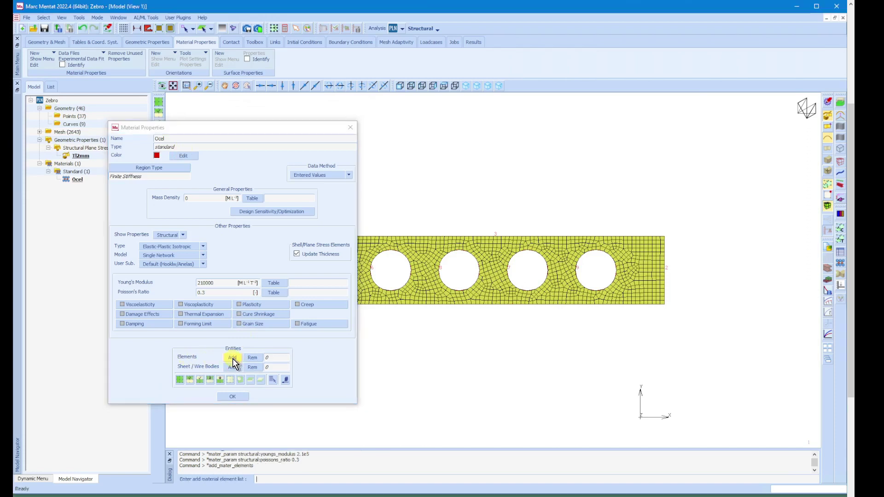
left_click(179, 380)
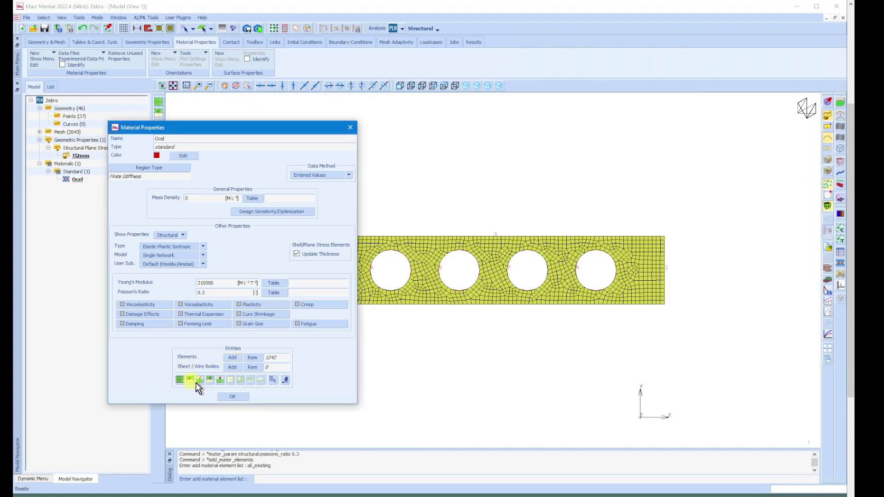
left_click(233, 397)
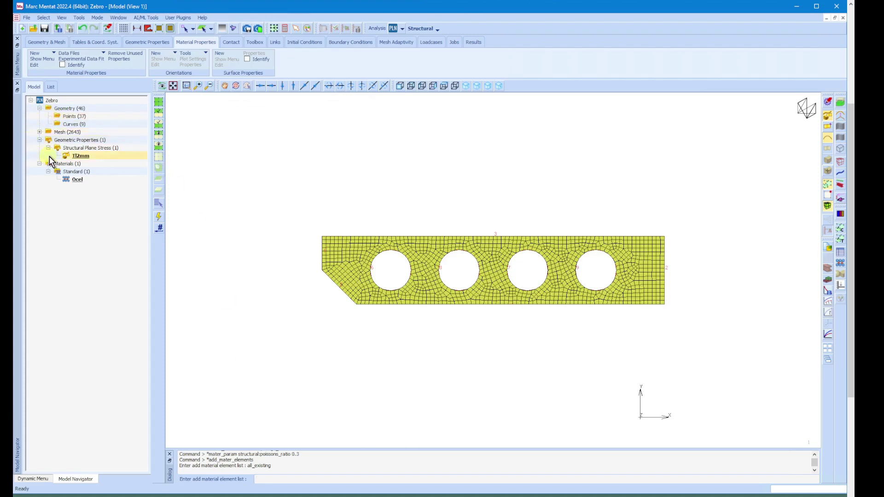
left_click(40, 132)
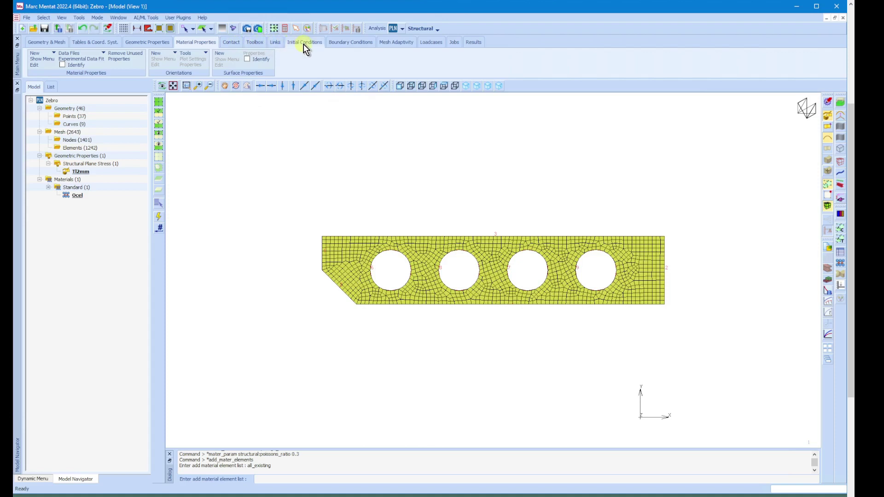
Turn on the node display and create a new structural Fixed Displacement boundary condition, placing its settings window in the model view.
left_click(348, 43)
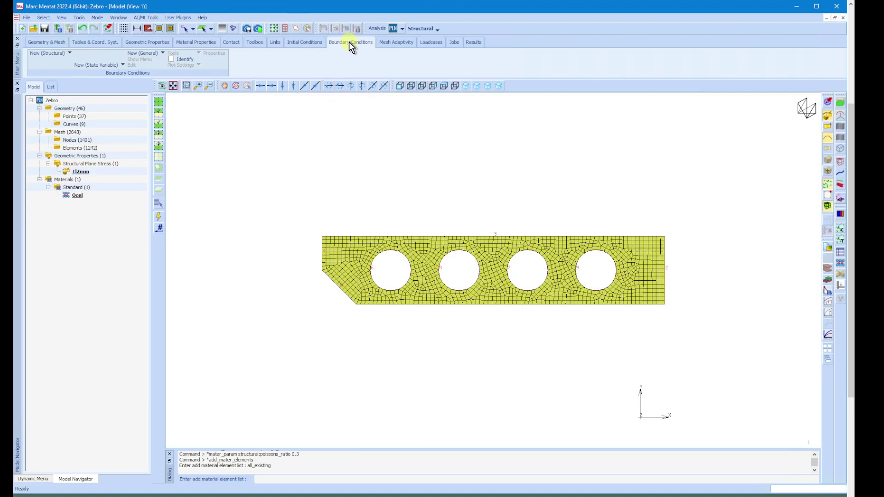
left_click(828, 195)
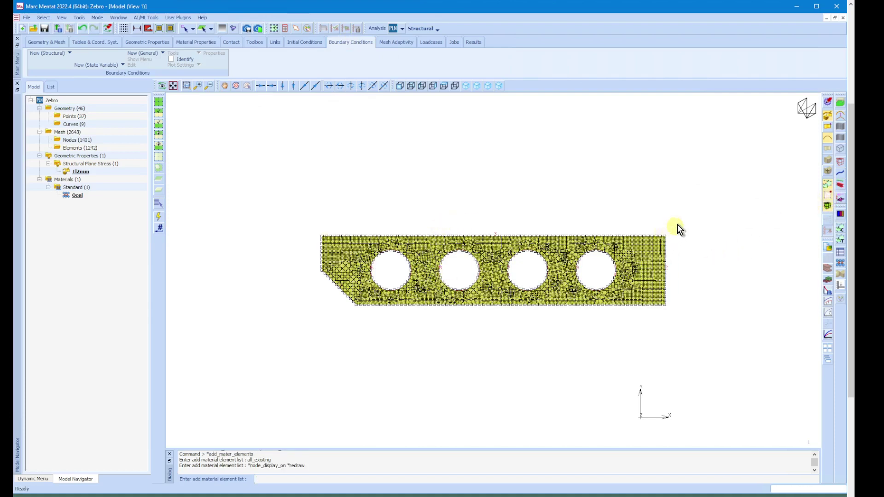
left_click(68, 54)
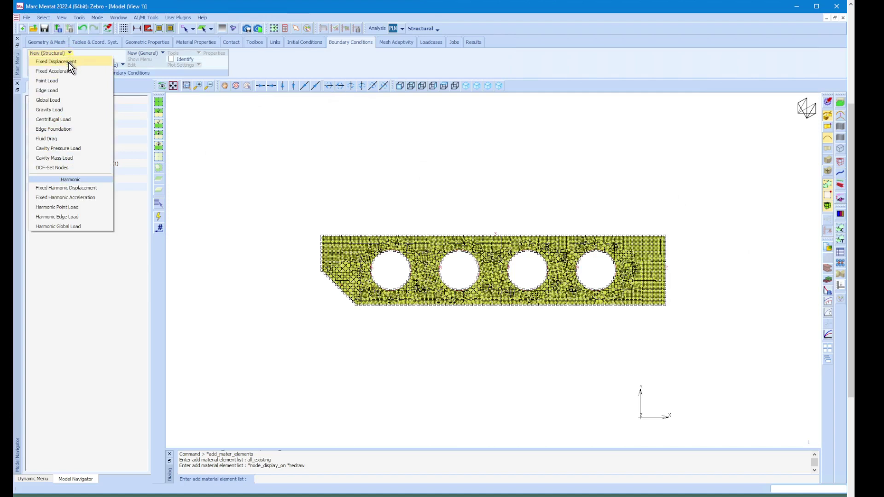
left_click(69, 62)
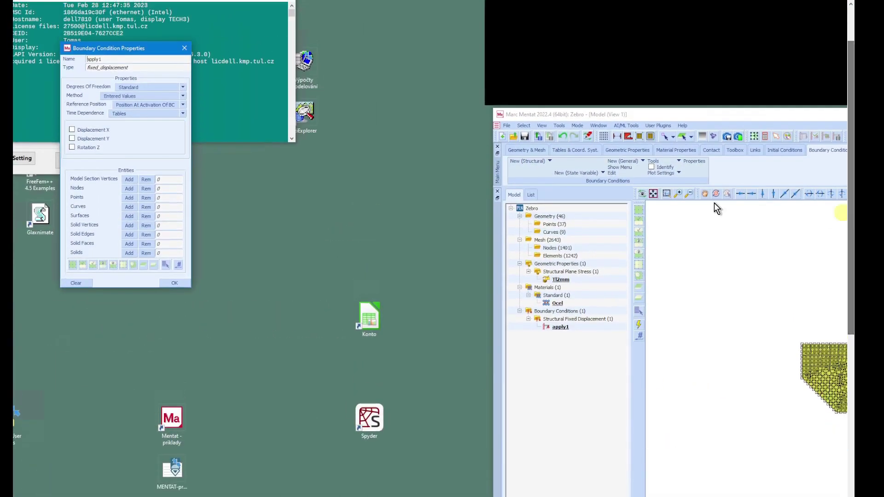
left_click_drag(136, 48, 731, 179)
left_click_drag(765, 209, 796, 232)
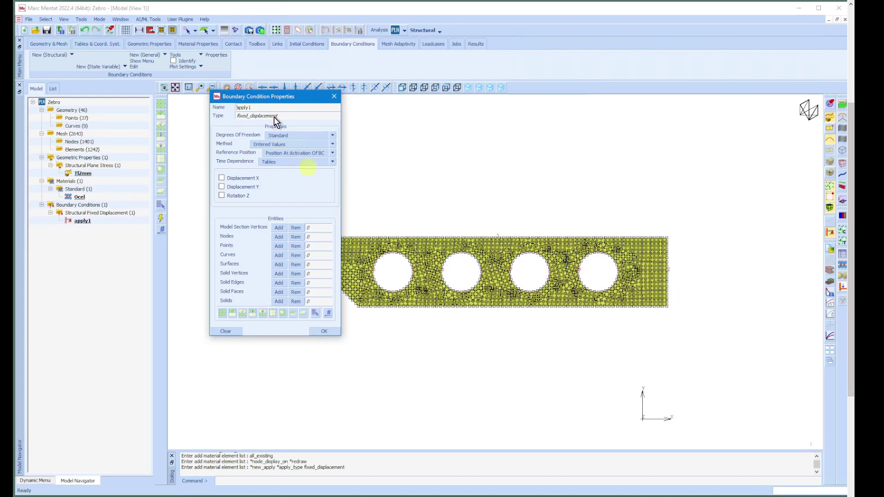
Name the boundary condition Fix and constrain its X and Y displacements to 0.
double_click(267, 110)
type("Fix")
left_click(245, 178)
left_click(247, 186)
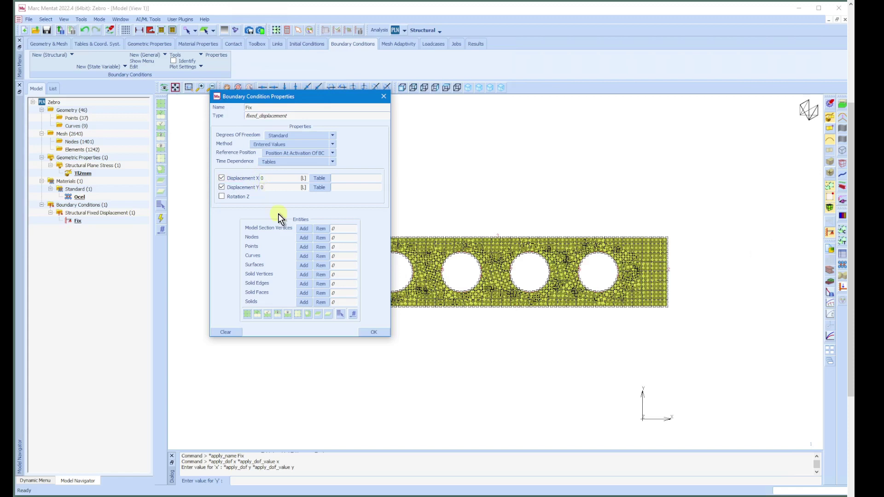
Apply the Fix condition to all nodes along the plate's right vertical edge and close its settings.
left_click(302, 238)
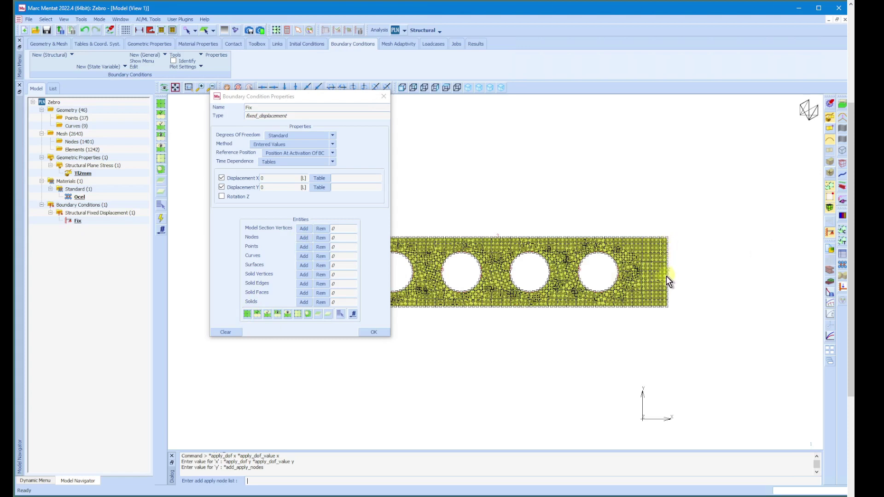
mouse_move(726, 193)
left_mouse_down()
mouse_move(694, 296)
mouse_move(666, 330)
left_mouse_up()
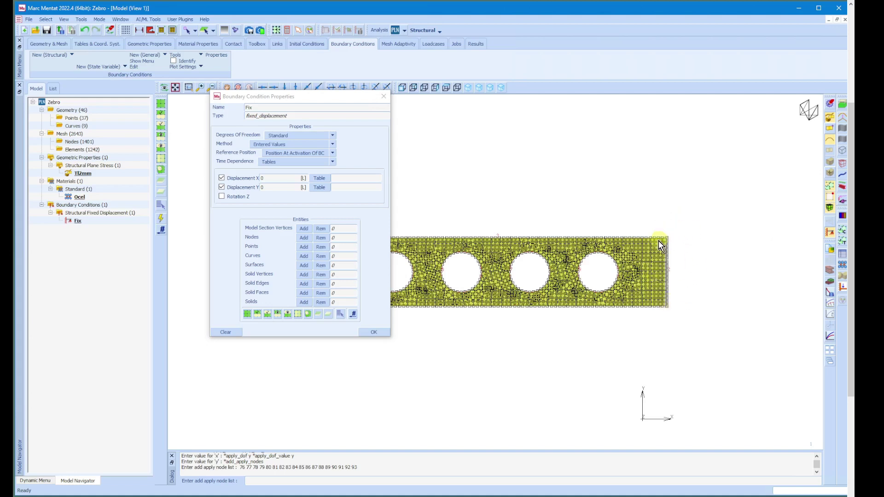
right_click(626, 191)
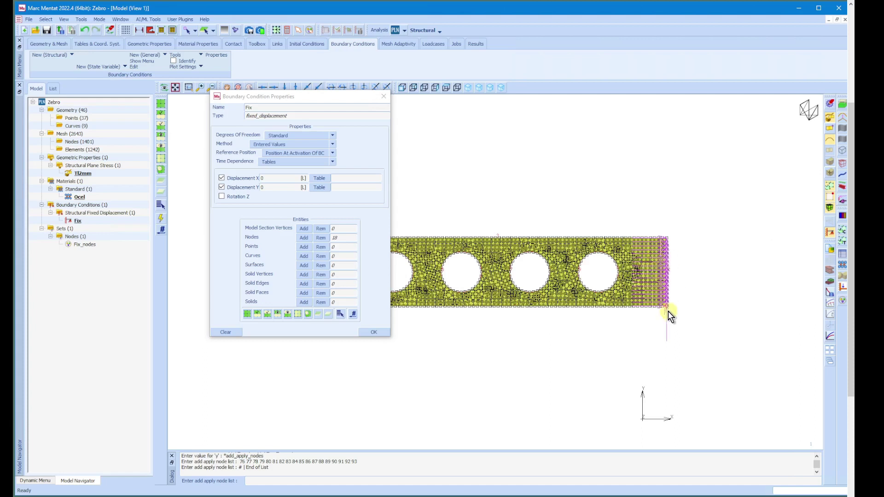
left_click(376, 332)
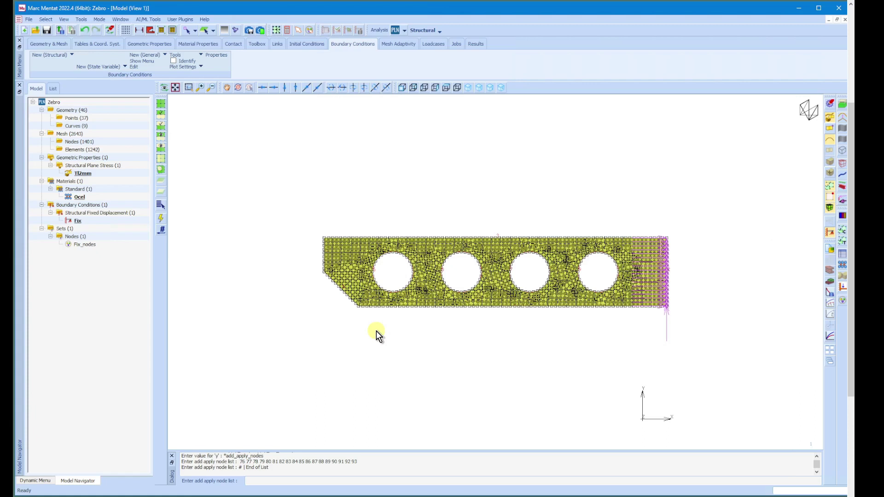
Create a new structural Edge Load boundary condition named q with the Force / Unit Length load mode.
left_click(61, 55)
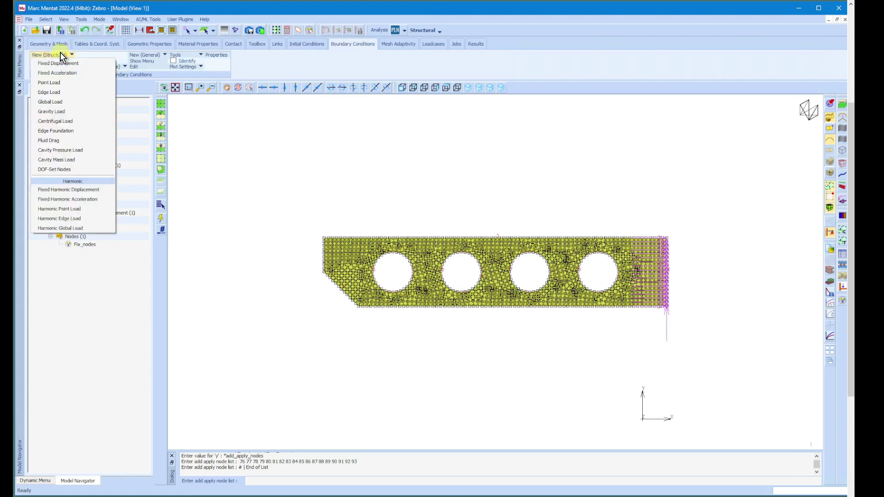
left_click(58, 93)
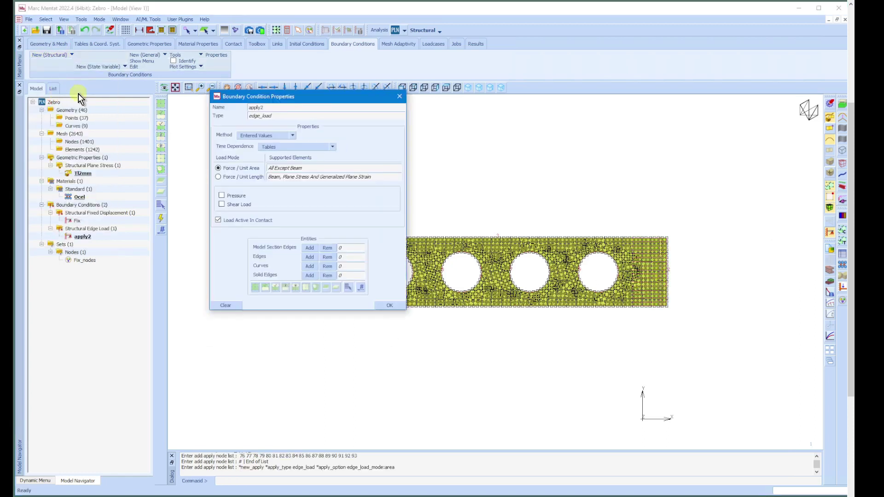
double_click(263, 109)
type("q")
left_click(222, 179)
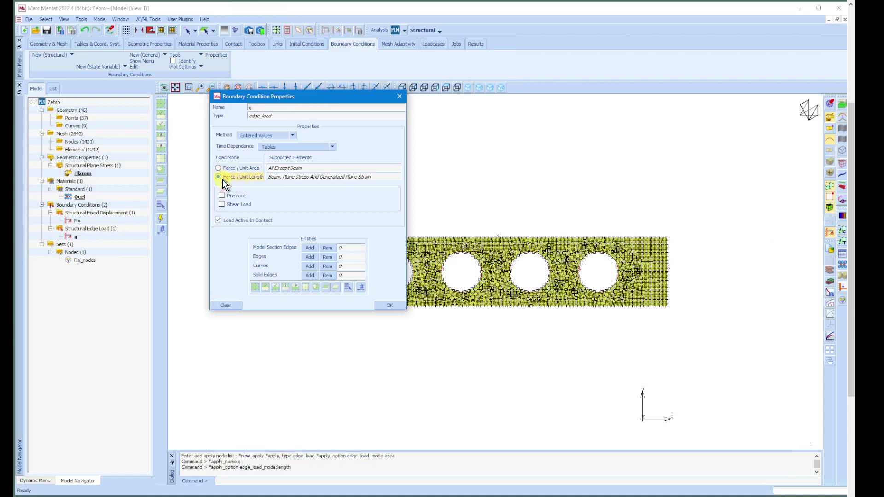
Enable pressure on the edge load q with a value of 4 and move its settings window clear of the plate.
left_click(222, 195)
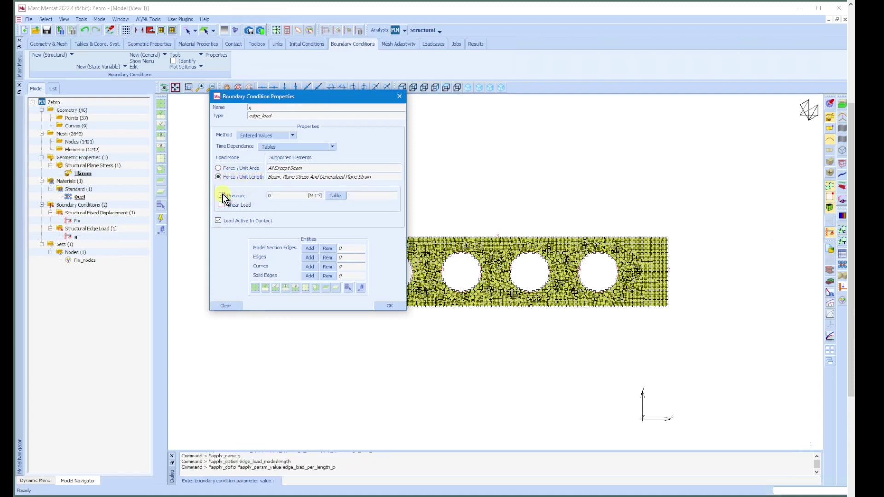
left_click(280, 193)
type("4")
left_click_drag(316, 95, 206, 57)
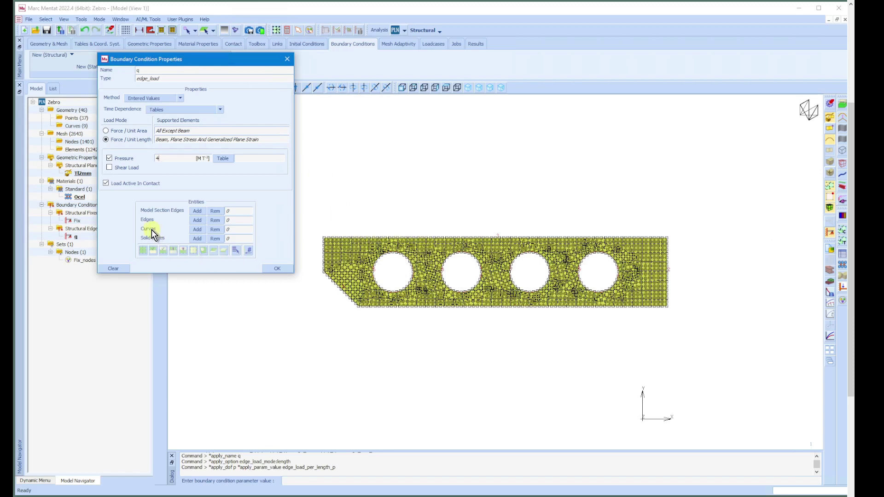
Apply the edge load q to the curve along the plate's top edge and close its settings.
left_click(196, 229)
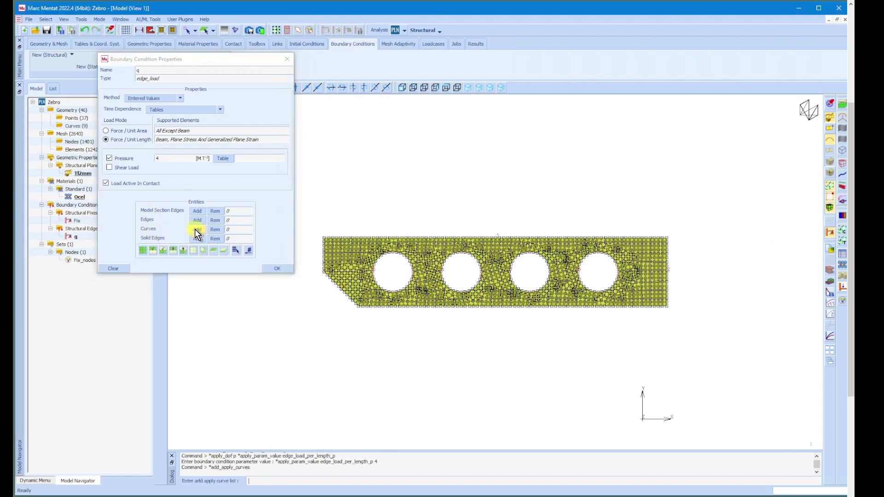
left_click(432, 238)
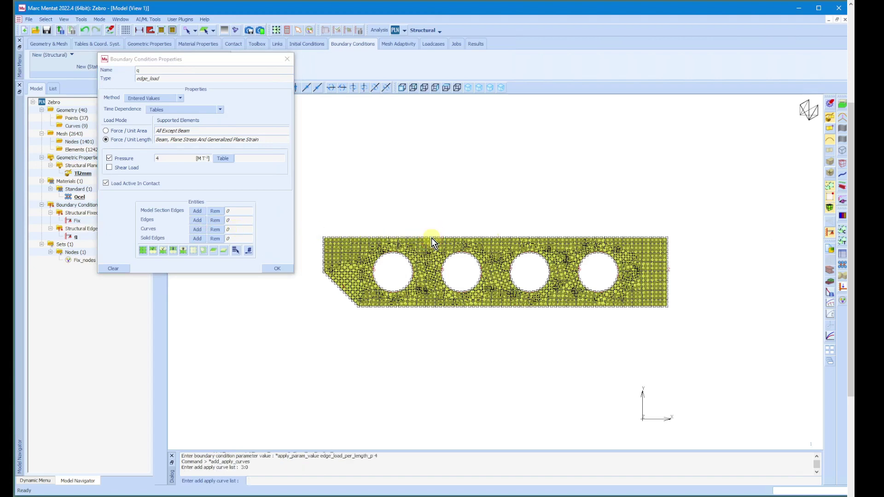
right_click(427, 223)
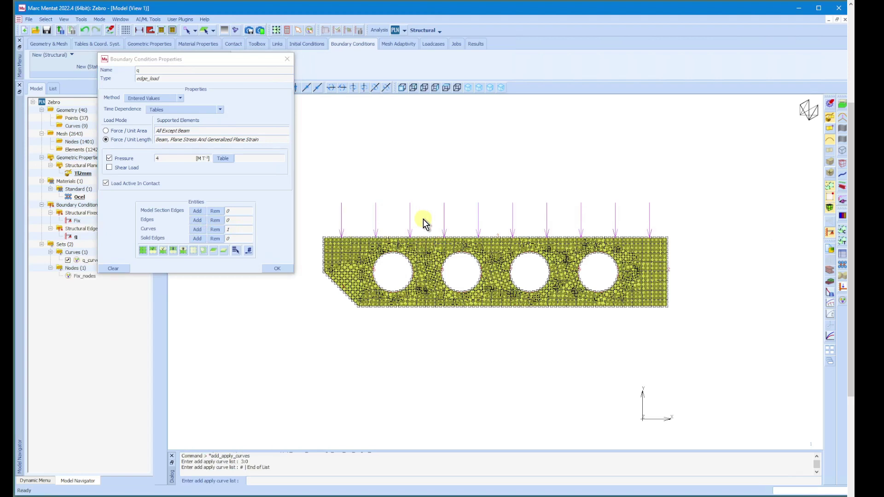
left_click(282, 268)
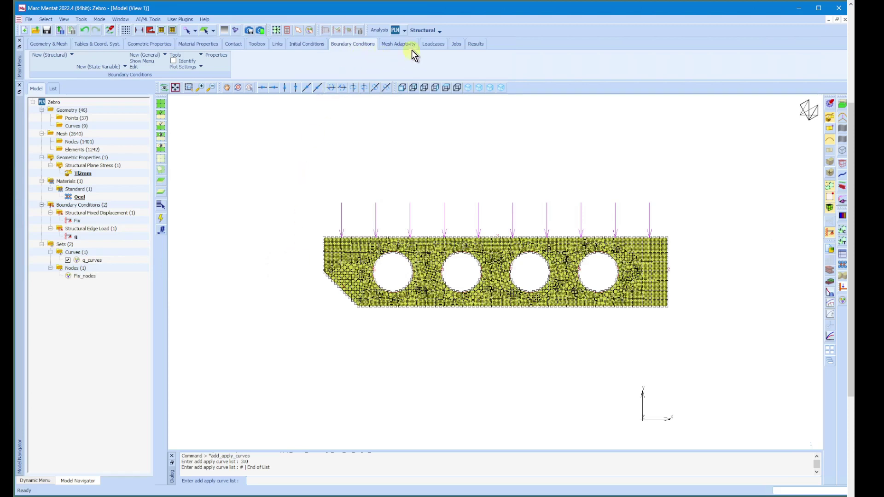
Create a new static structural loadcase and move its properties window into the modelling area.
left_click(436, 46)
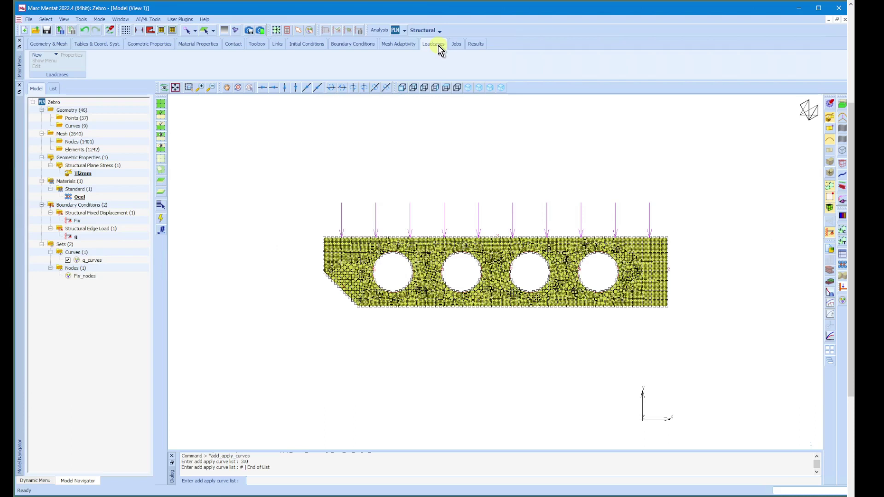
left_click(49, 56)
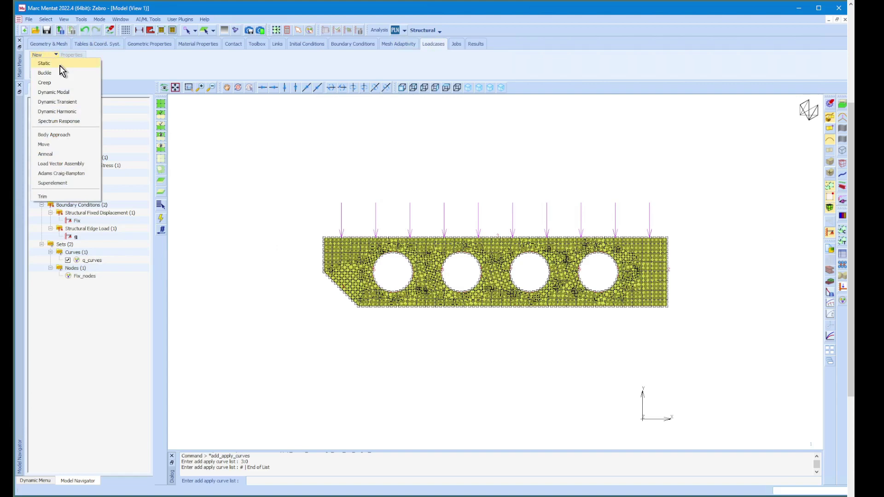
left_click(59, 64)
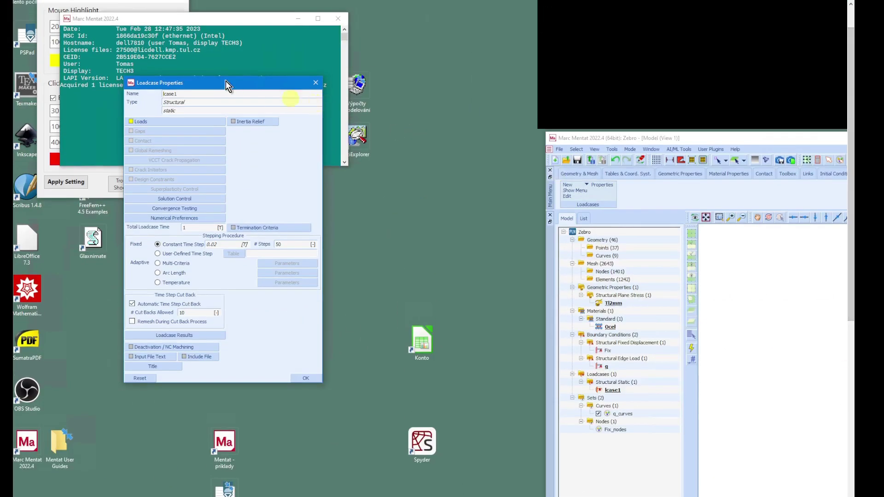
left_click_drag(227, 82, 743, 201)
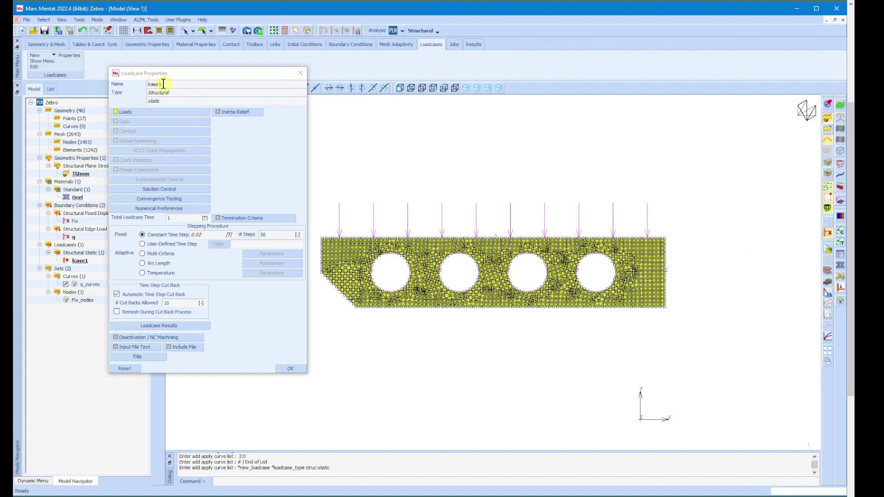
Check and accept Fix and q as the loadcase's applied loads, set its number of steps to 1 and close its settings.
left_click(147, 113)
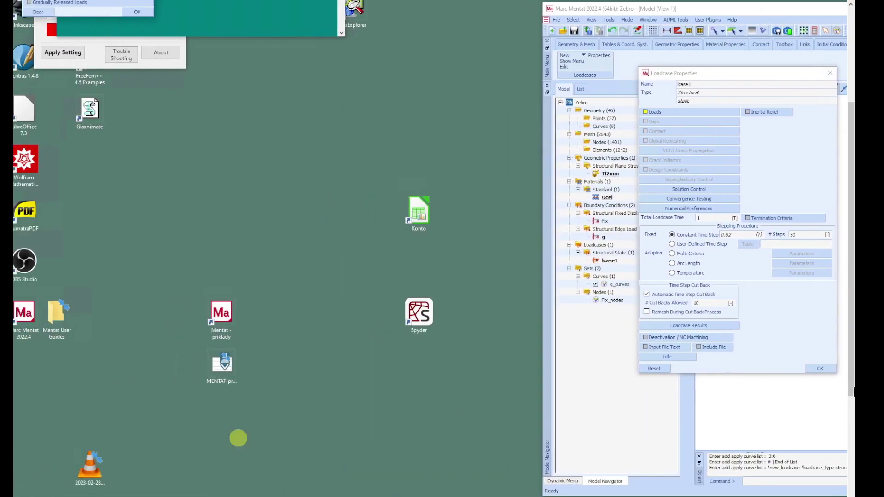
scroll(851, 385, "up", 5)
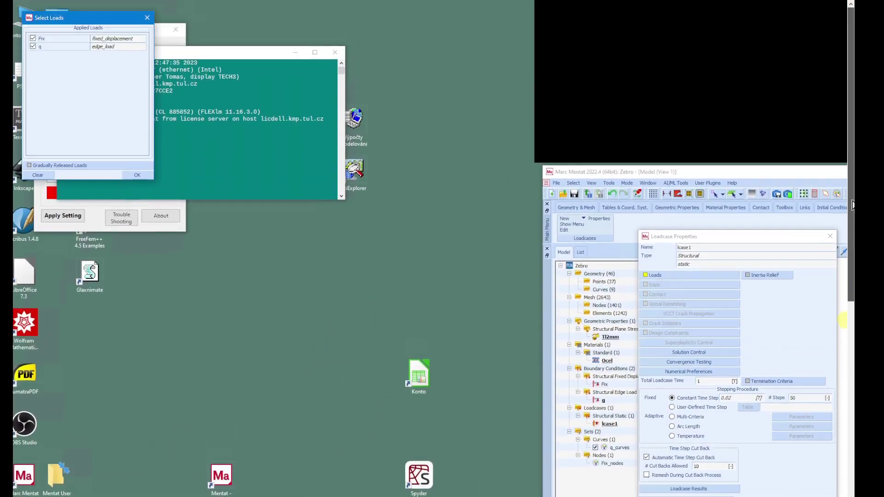
left_click(108, 19)
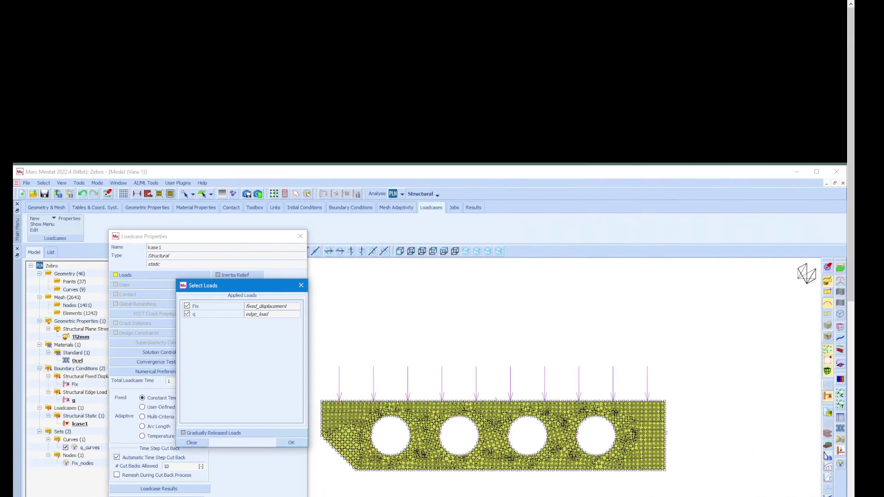
scroll(850, 370, "down", 5)
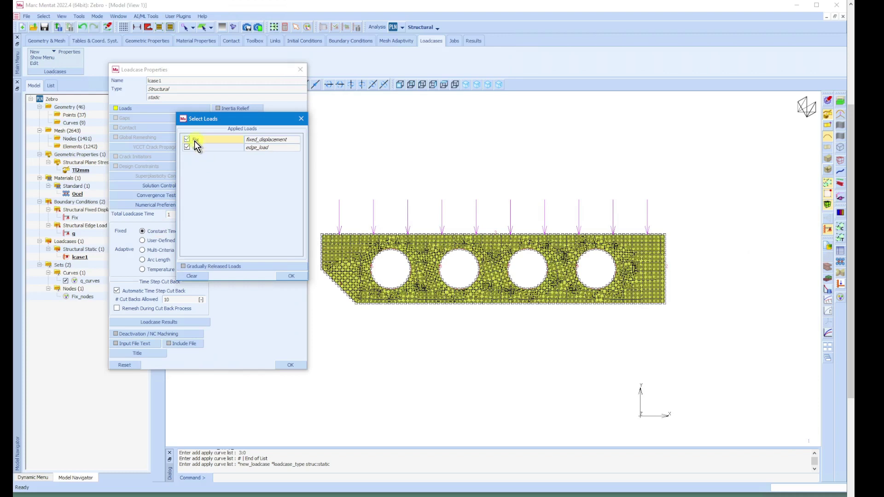
left_click(192, 148)
left_click(291, 275)
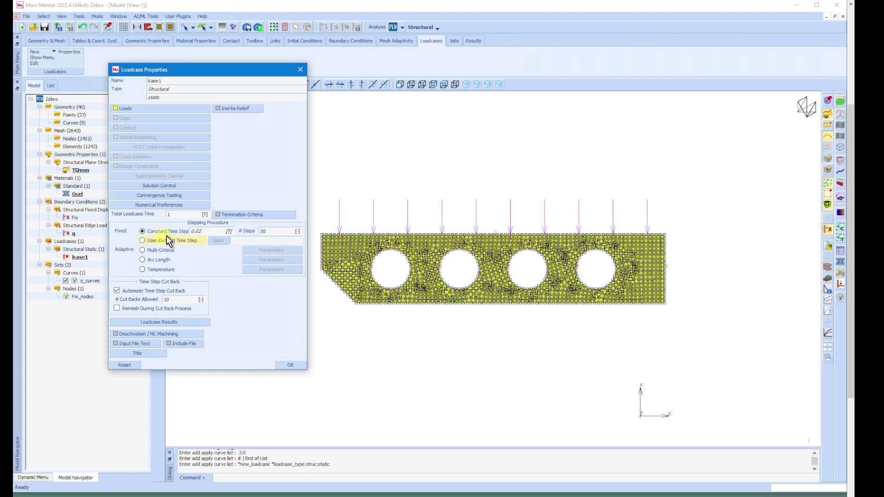
double_click(266, 232)
key("Return")
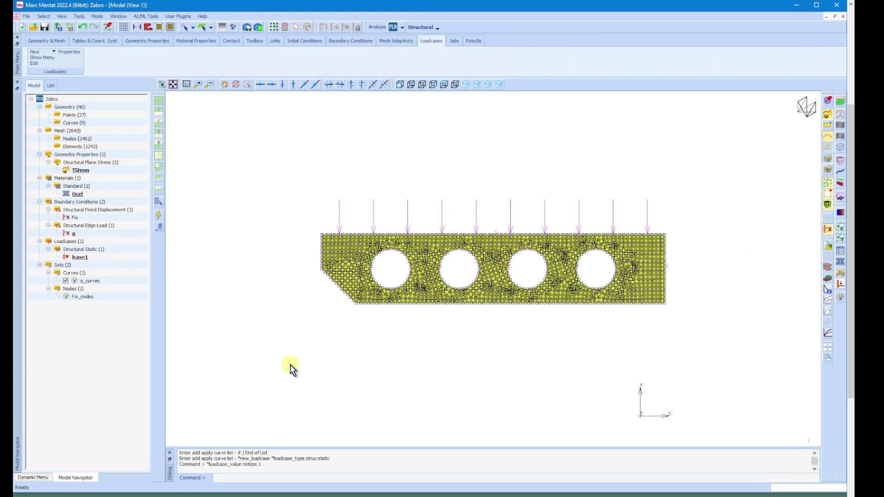
Create a new structural job and move its properties window into the modelling area.
left_click(454, 41)
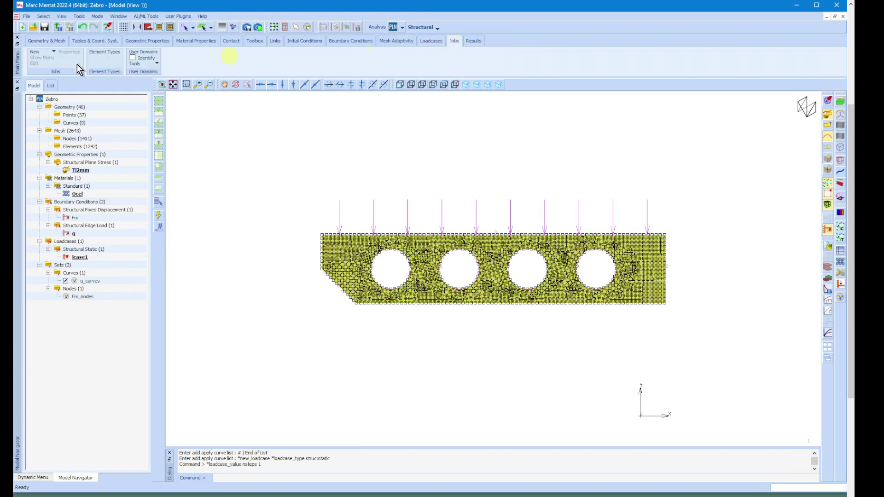
left_click(49, 52)
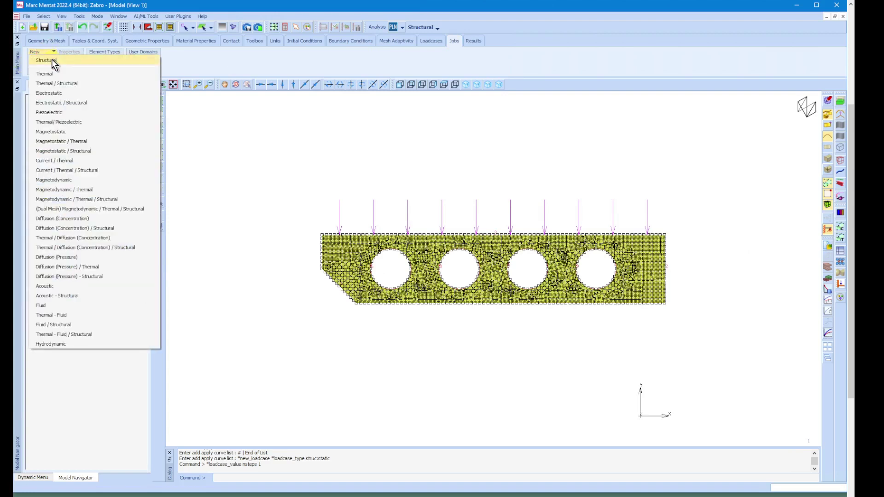
left_click(46, 60)
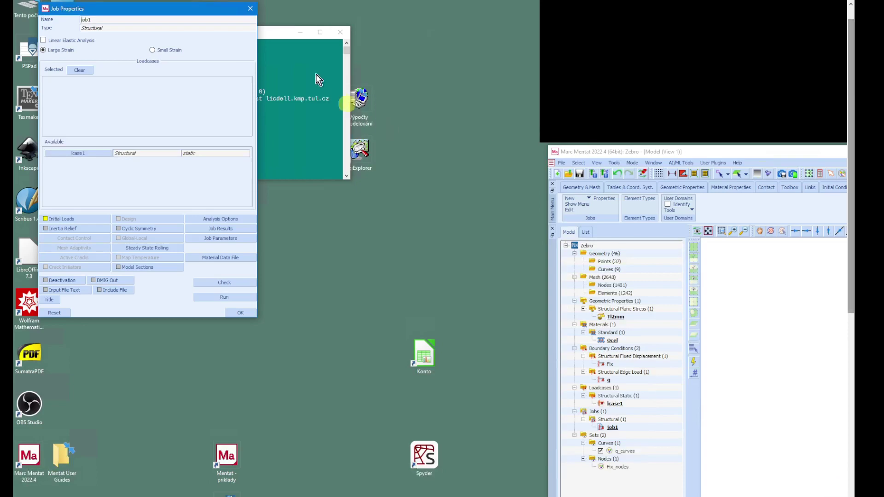
left_click_drag(197, 9, 809, 217)
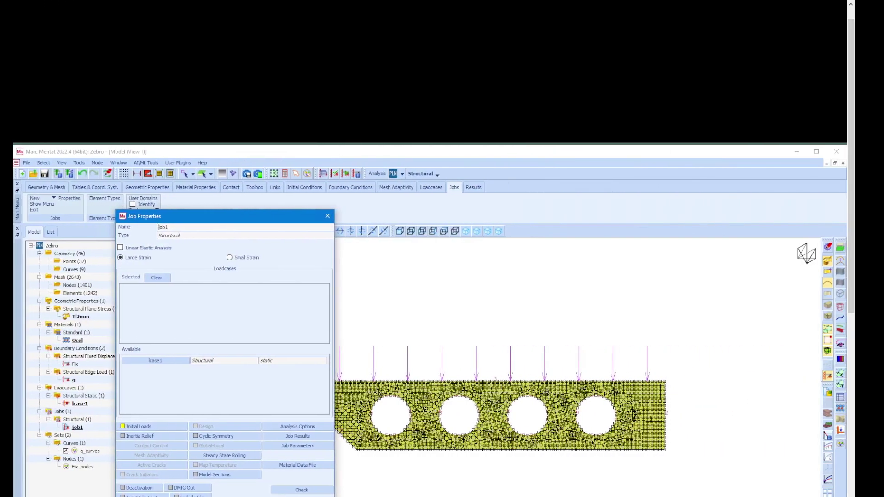
scroll(851, 351, "down", 3)
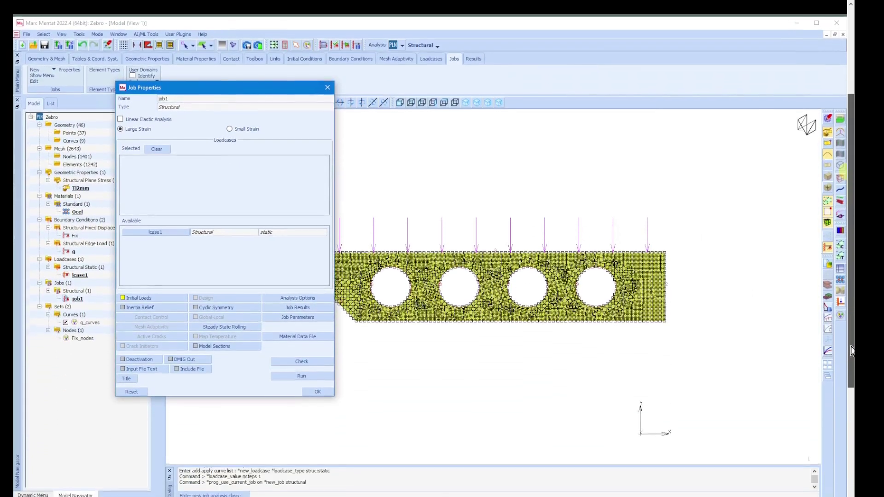
scroll(851, 351, "down", 1)
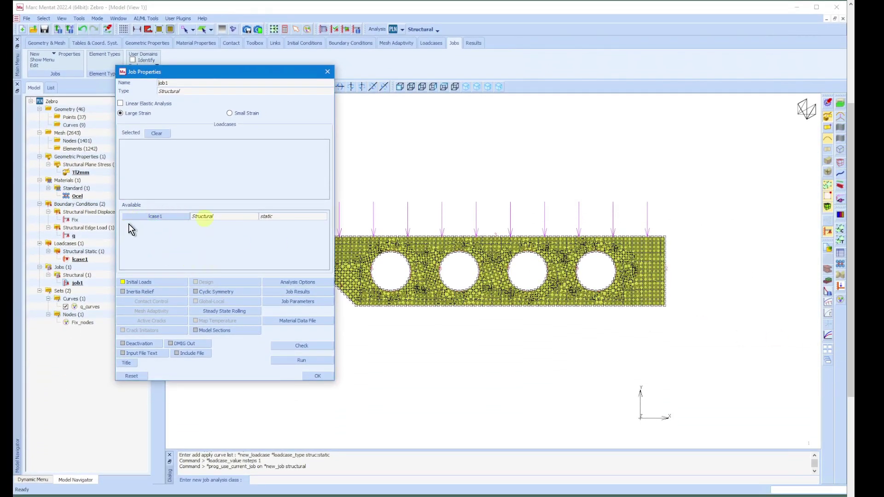
Add the static loadcase lcase1 to the job and enable Linear Elastic Analysis.
left_click(164, 219)
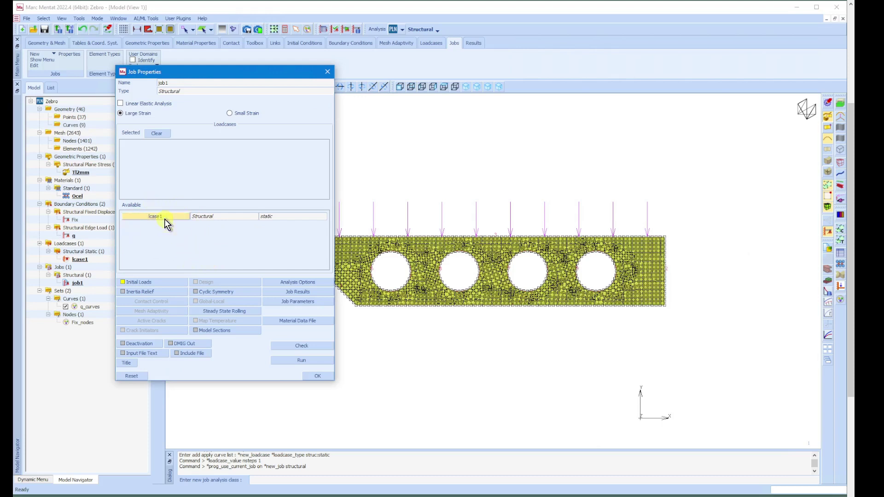
left_click(164, 218)
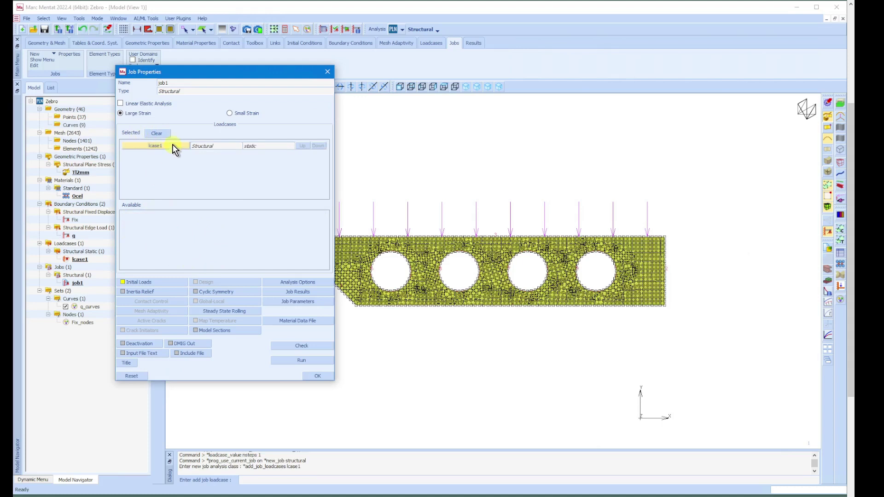
left_click(120, 104)
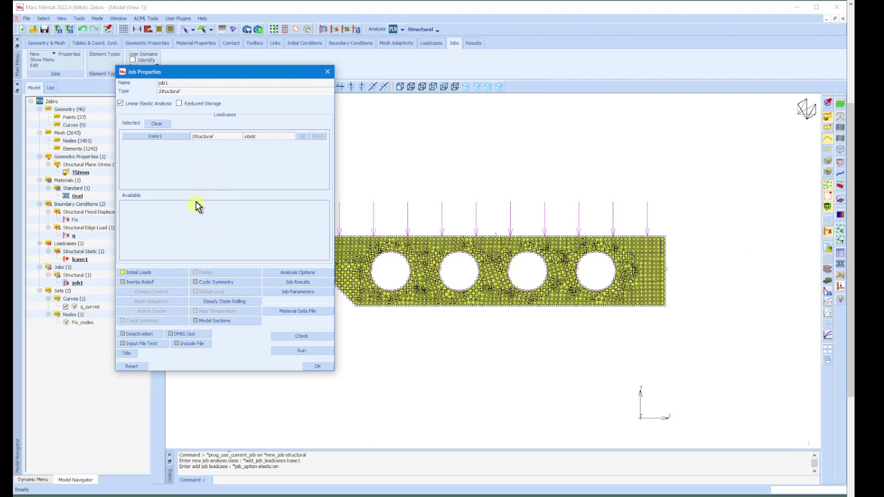
Save the Zebro model over its existing file and check the job for errors.
left_click(46, 30)
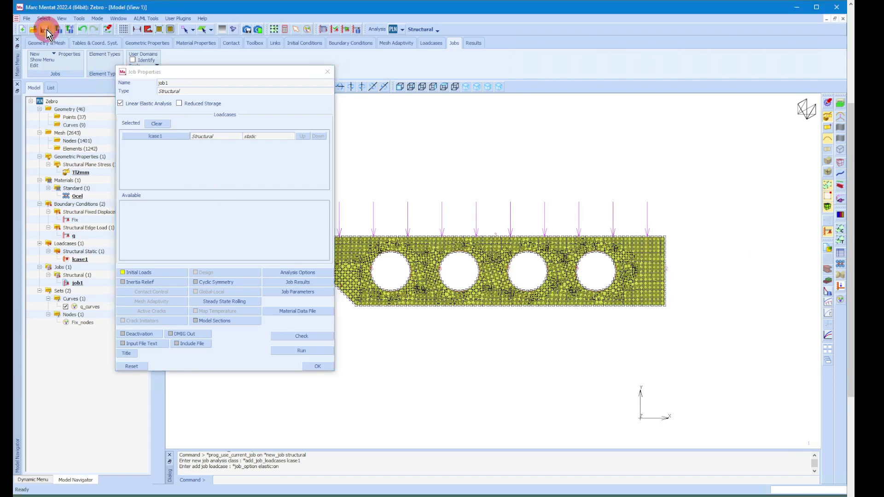
left_click(147, 162)
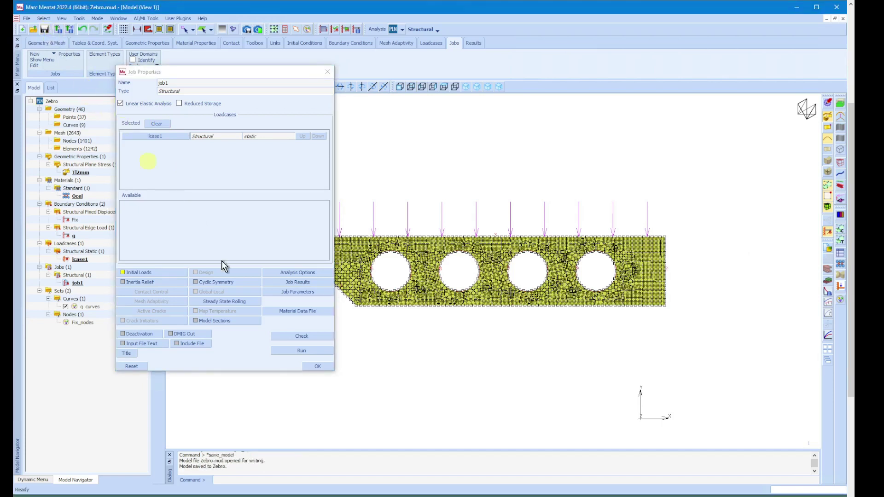
left_click(299, 336)
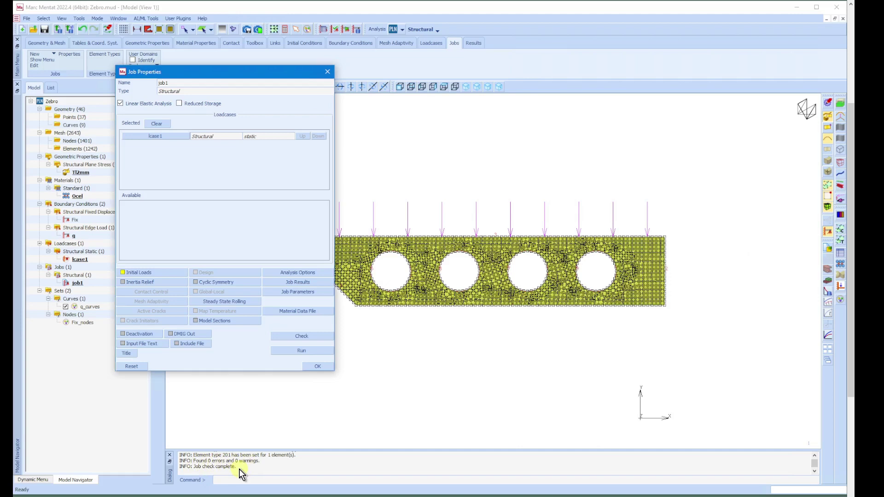
Open the run settings of job1 and move their window into the modelling area.
left_click(306, 351)
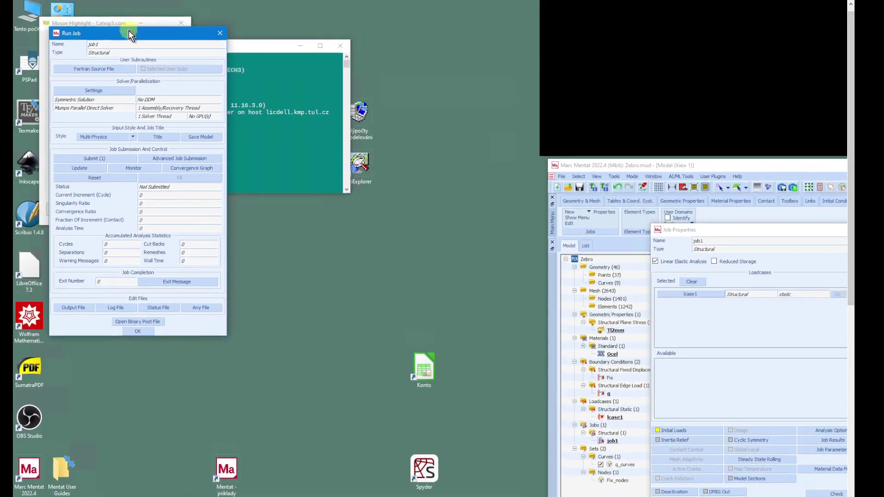
left_click_drag(128, 26, 725, 187)
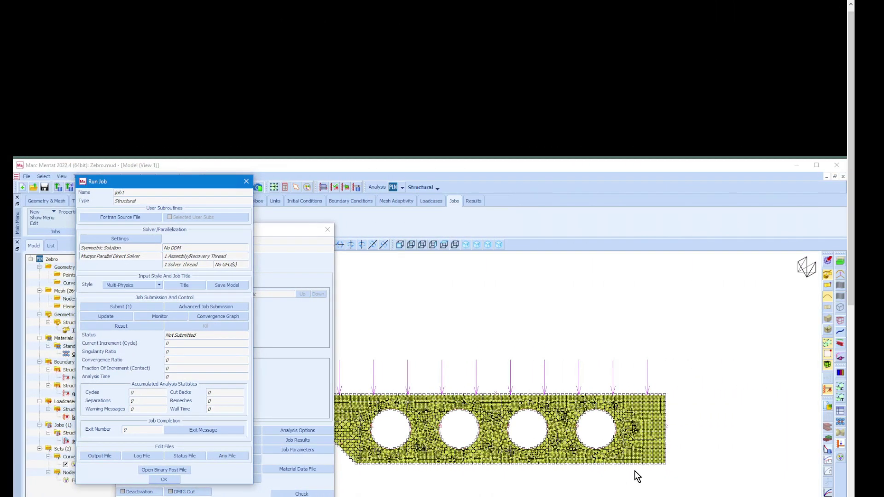
left_click(631, 468)
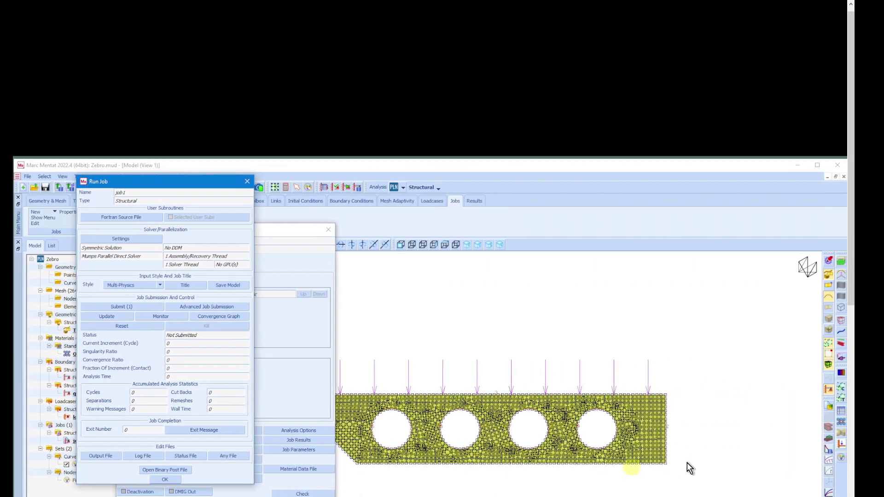
scroll(849, 341, "down", 3)
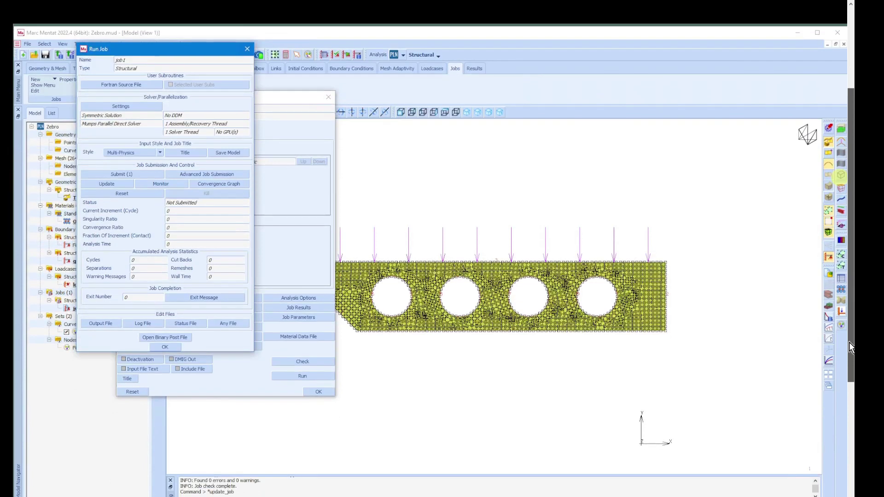
left_click_drag(849, 342, 847, 360)
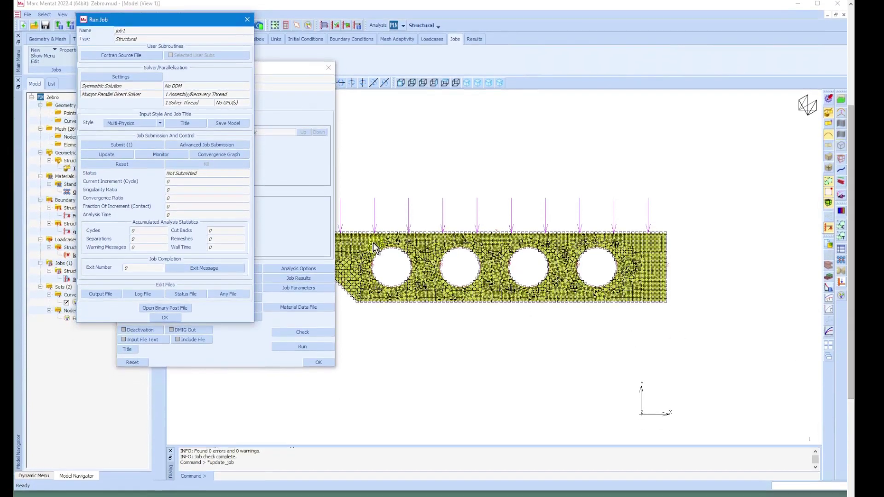
Save the model again from the run settings and submit job1 for analysis.
left_click(236, 124)
left_click(229, 129)
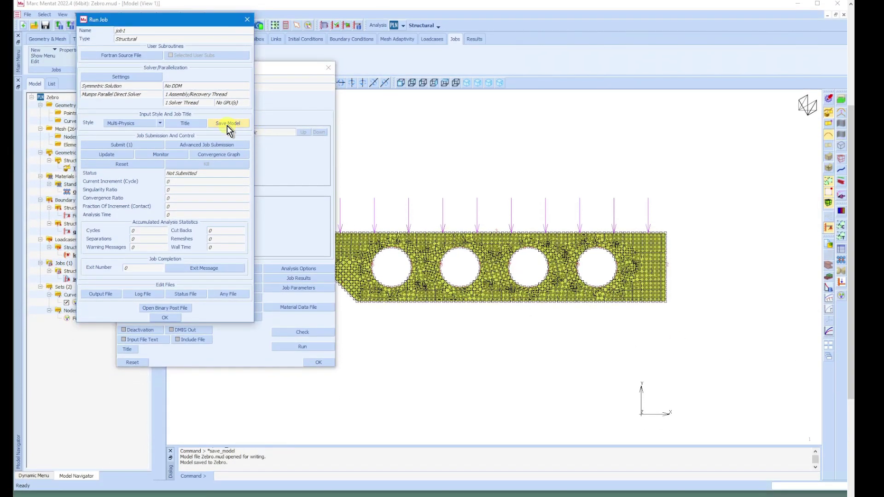
left_click(129, 145)
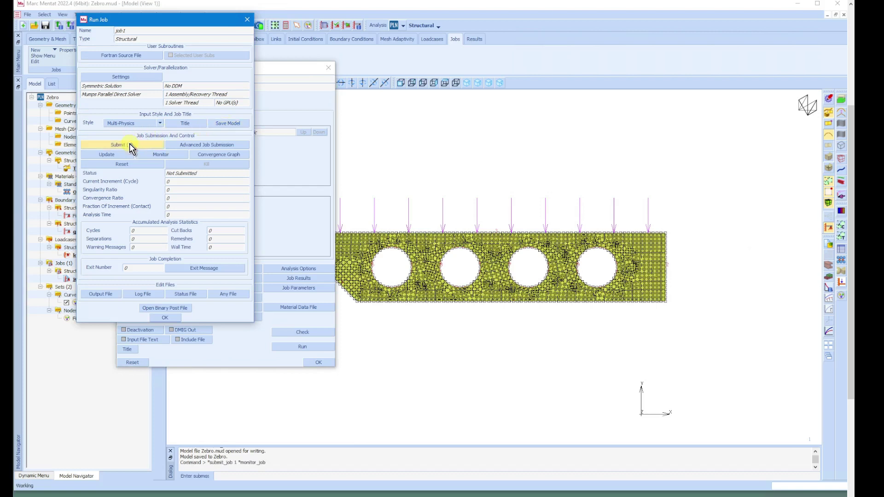